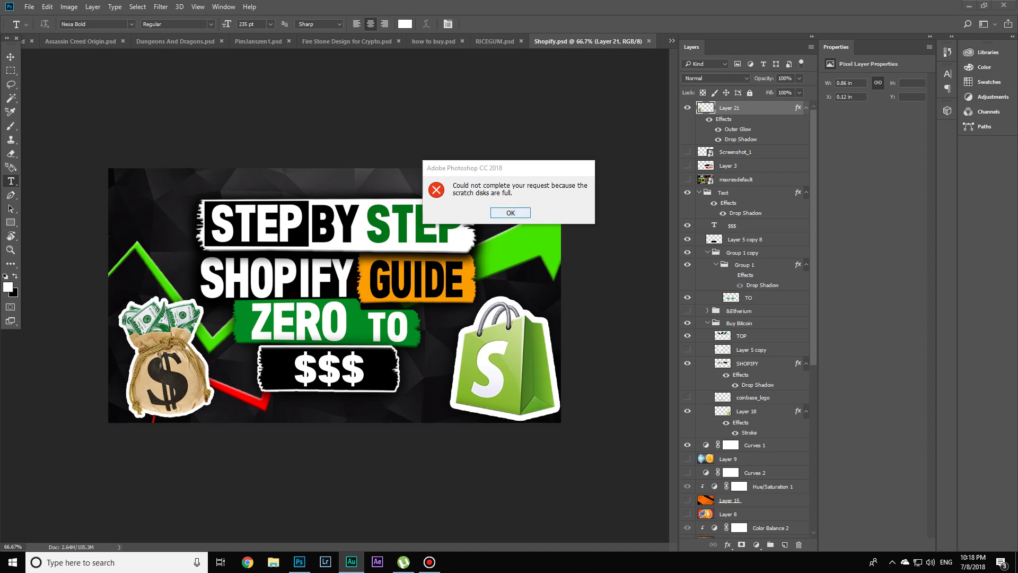
Dismiss the scratch disk error in Photoshop and open This PC in a maximized File Explorer window
{"action": "key", "text": "alt+Tab"}
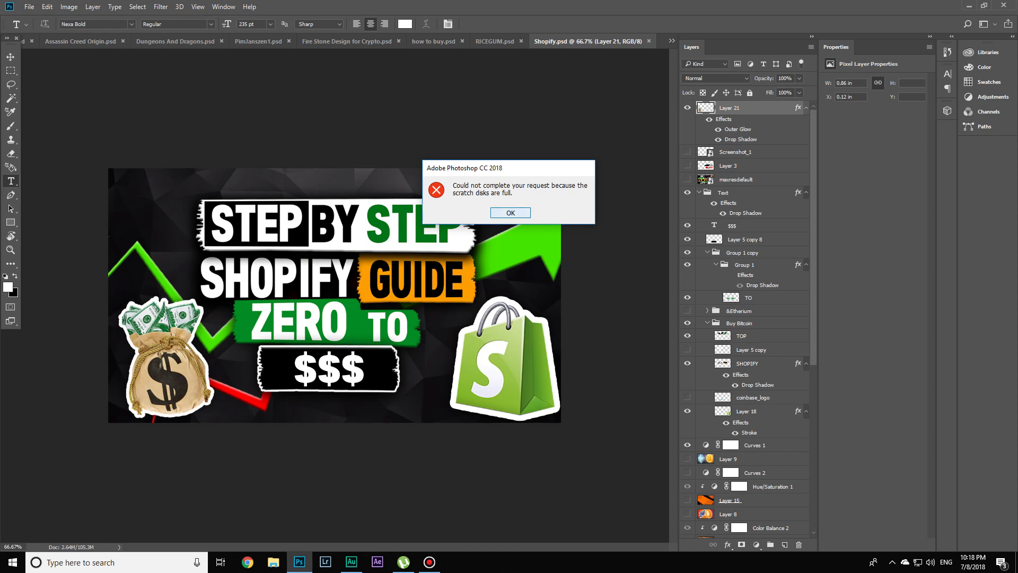
{"action": "key", "text": "Return"}
{"action": "left_click", "coordinate": [273, 561]}
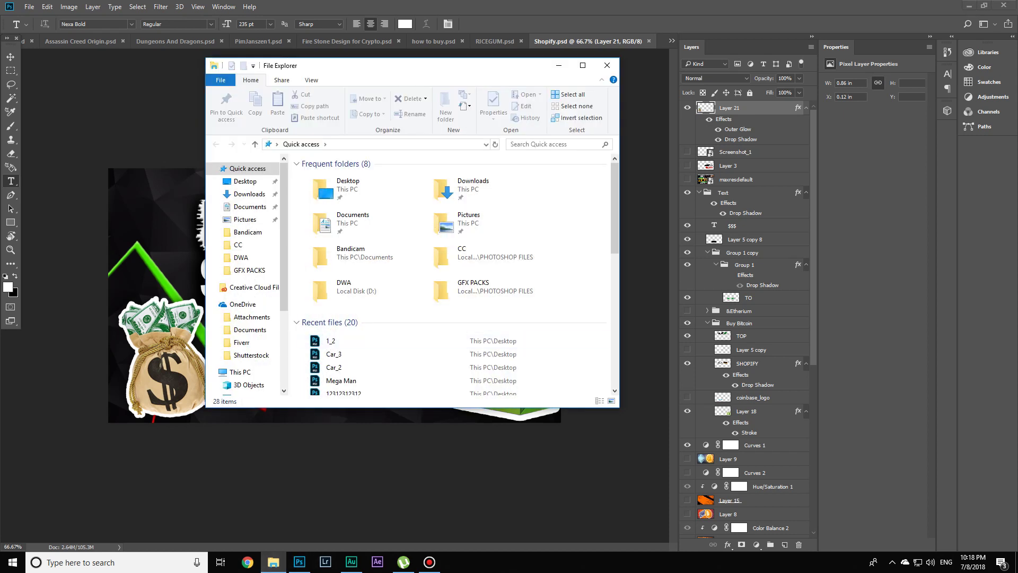
{"action": "key", "text": "super+Up"}
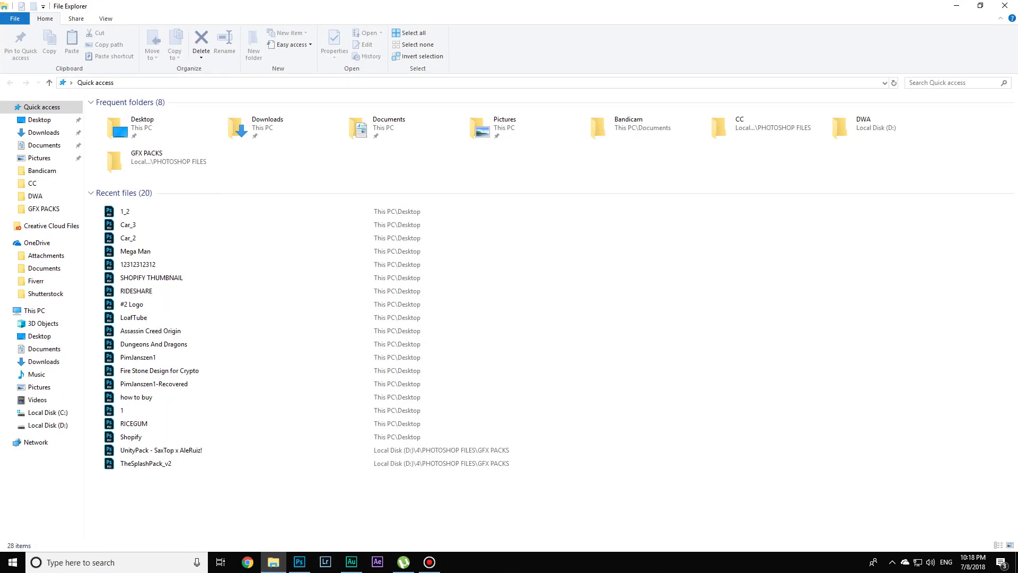
{"action": "left_click", "coordinate": [34, 310]}
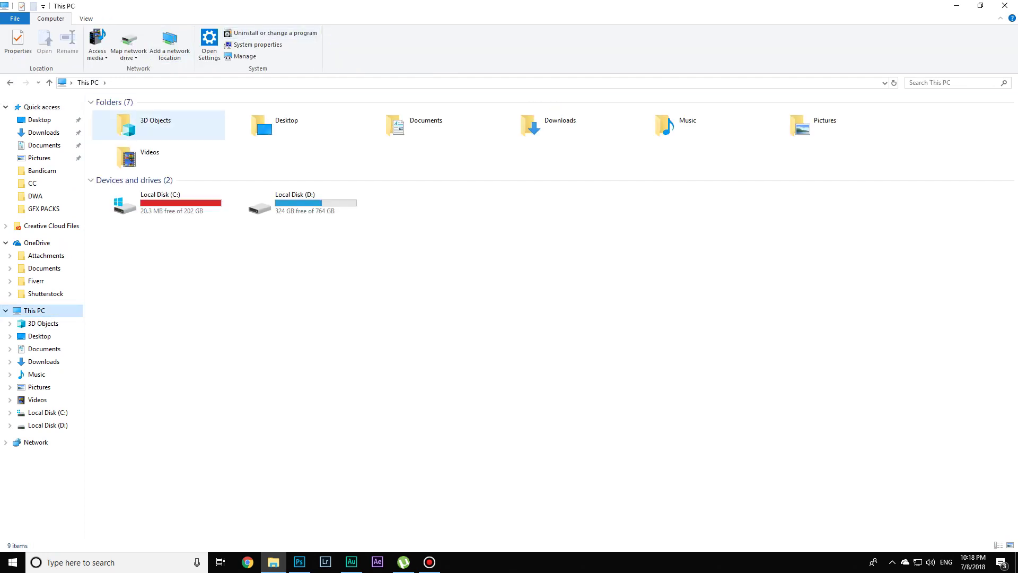
Make sure File Explorer is set to show hidden items
{"action": "left_click", "coordinate": [85, 19]}
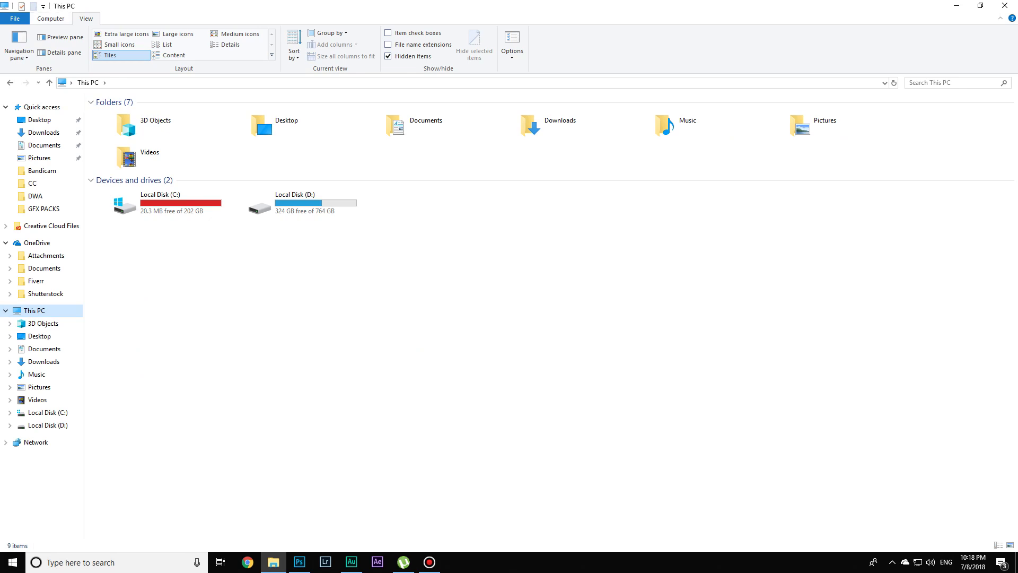
{"action": "left_click", "coordinate": [51, 19]}
{"action": "right_click", "coordinate": [65, 22]}
{"action": "key", "text": "Escape"}
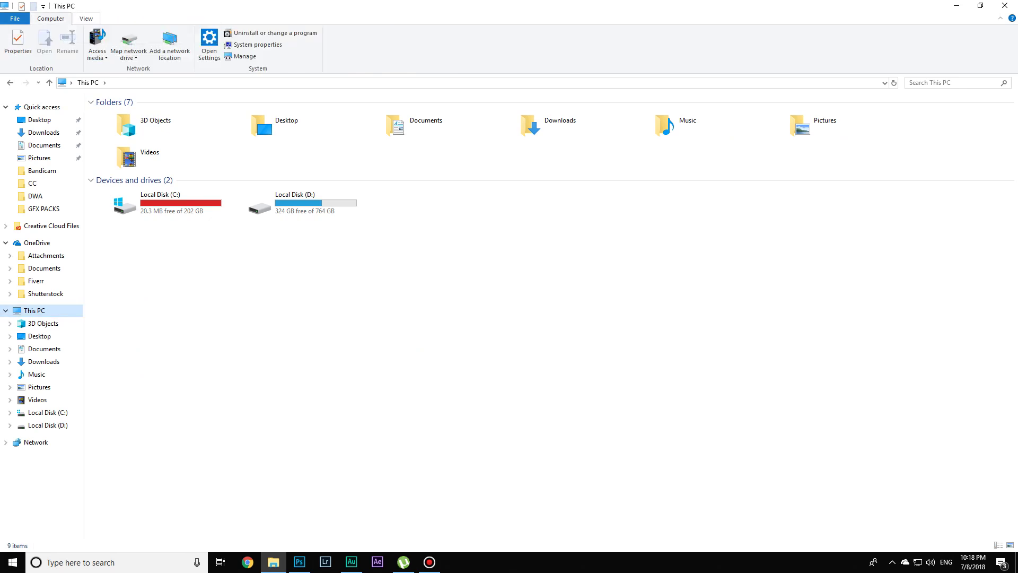
{"action": "left_click", "coordinate": [86, 19]}
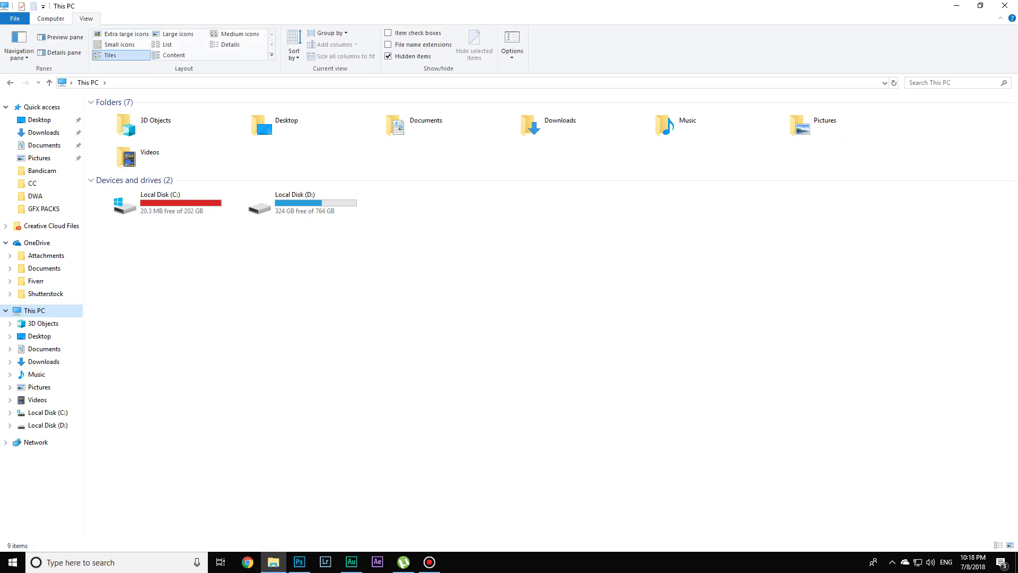
{"action": "left_click", "coordinate": [388, 56]}
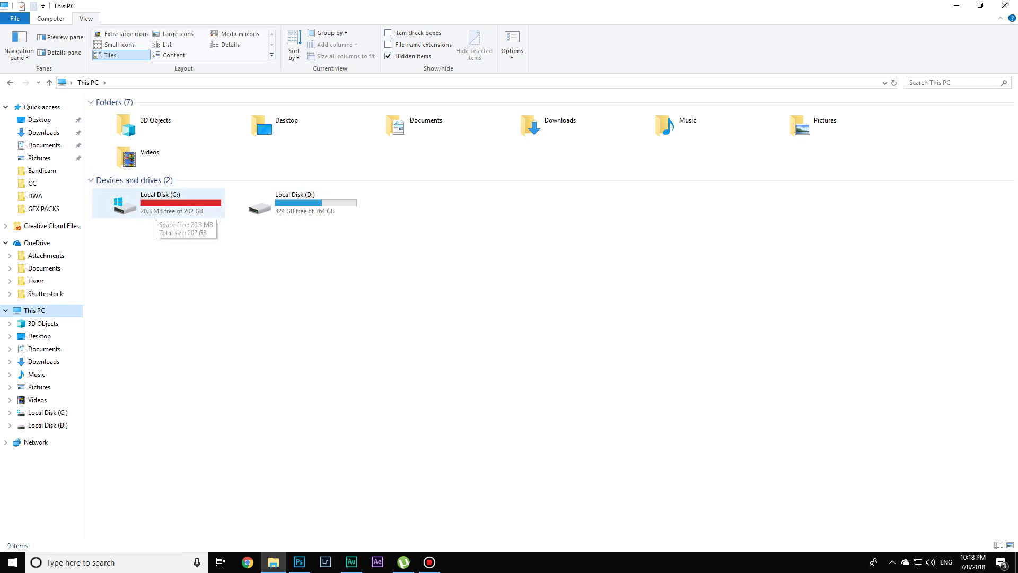
Open Local Disk (C:) and examine its hidden folders, such as ProgramData, MSOCache and OneDriveTemp
{"action": "left_click", "coordinate": [157, 210]}
{"action": "double_click", "coordinate": [157, 207]}
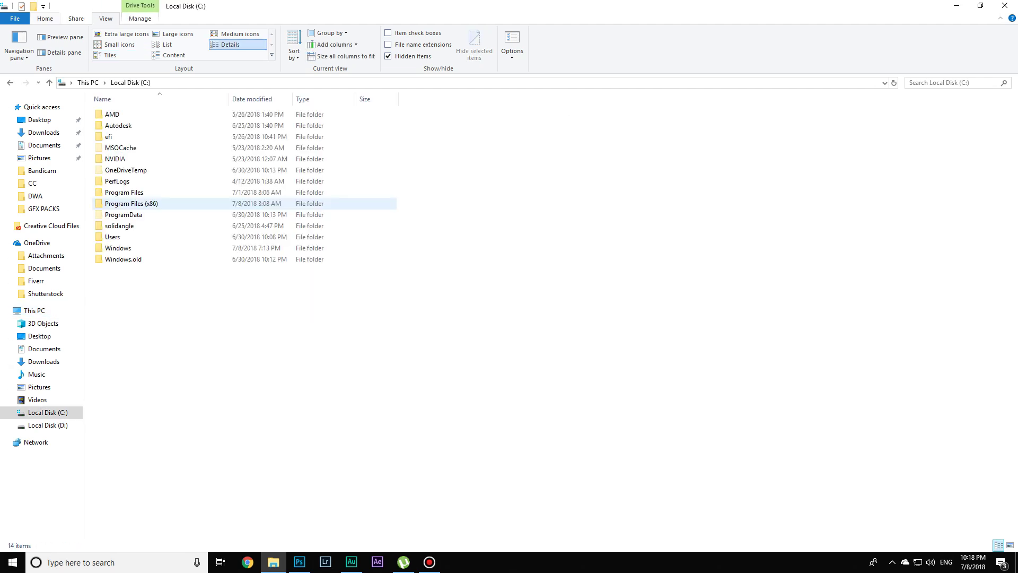
{"action": "left_click", "coordinate": [157, 215]}
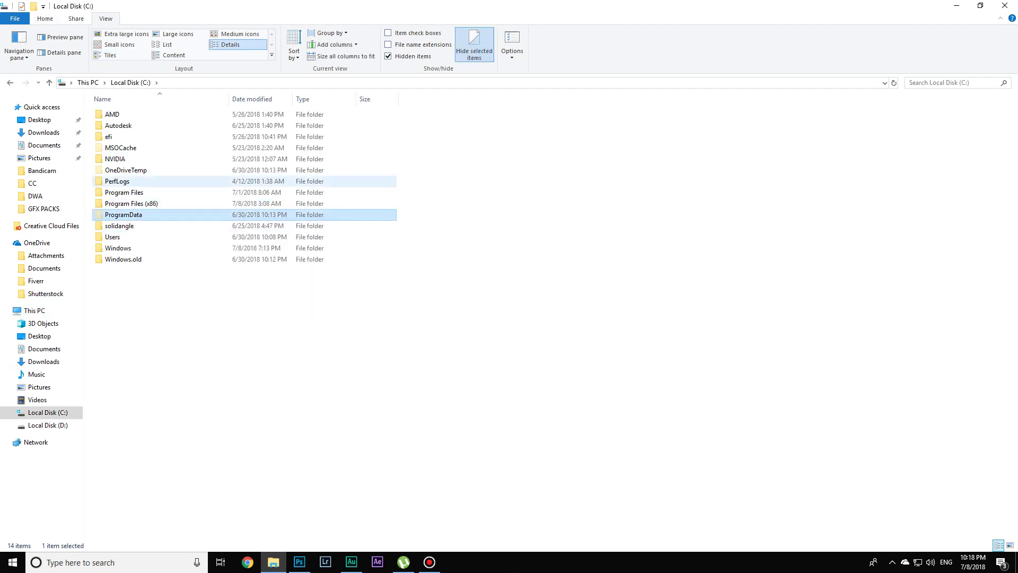
{"action": "left_click", "coordinate": [157, 181]}
{"action": "left_click", "coordinate": [126, 170]}
{"action": "left_click", "coordinate": [120, 148]}
{"action": "left_click", "coordinate": [123, 192]}
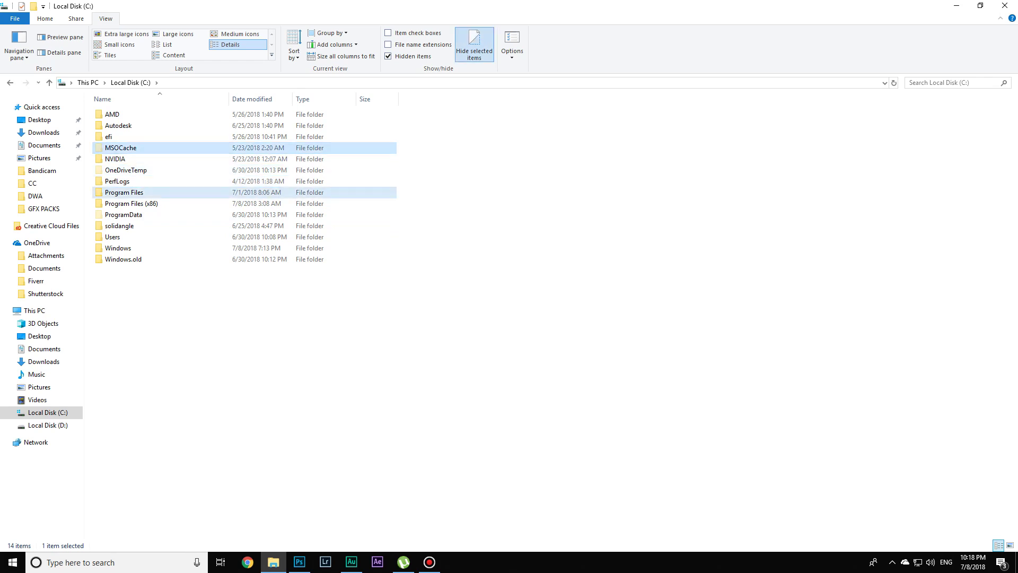
{"action": "left_click", "coordinate": [124, 214]}
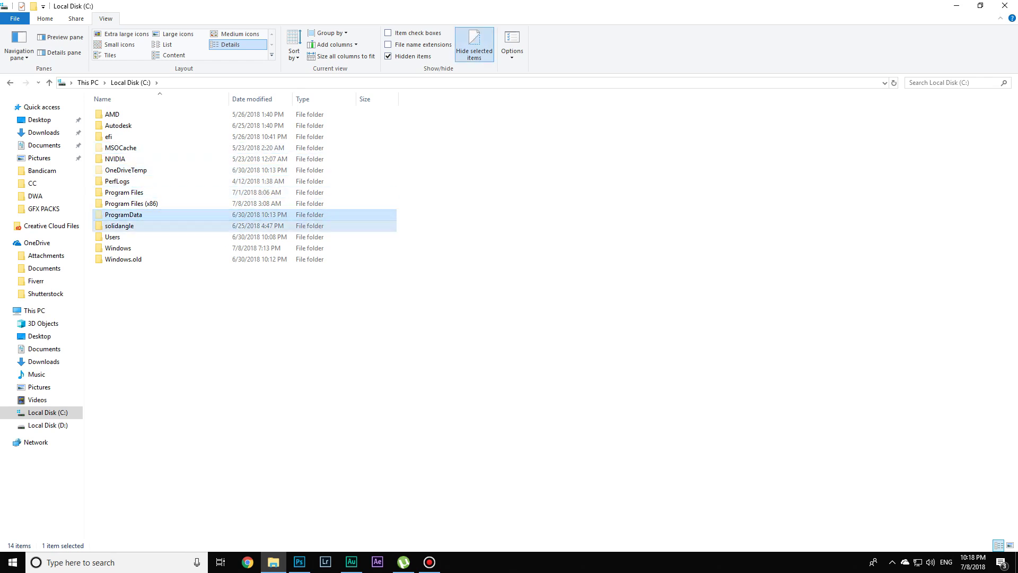
{"action": "left_click", "coordinate": [119, 226]}
{"action": "left_click", "coordinate": [123, 214]}
{"action": "left_click", "coordinate": [126, 170]}
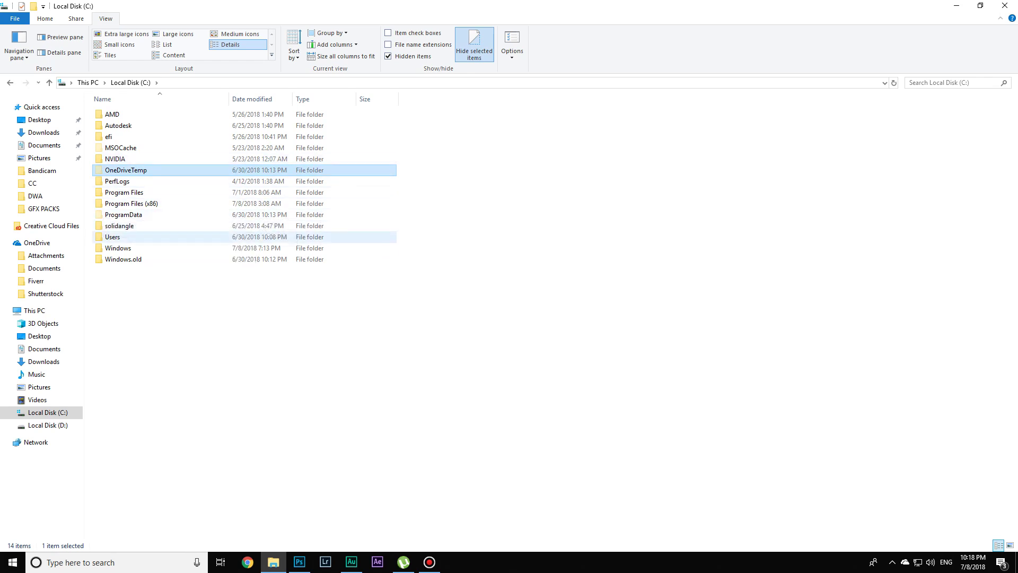
Open the Exlan Tech profile folder inside Users on Local Disk (C:)
{"action": "left_click", "coordinate": [136, 237]}
{"action": "double_click", "coordinate": [135, 237]}
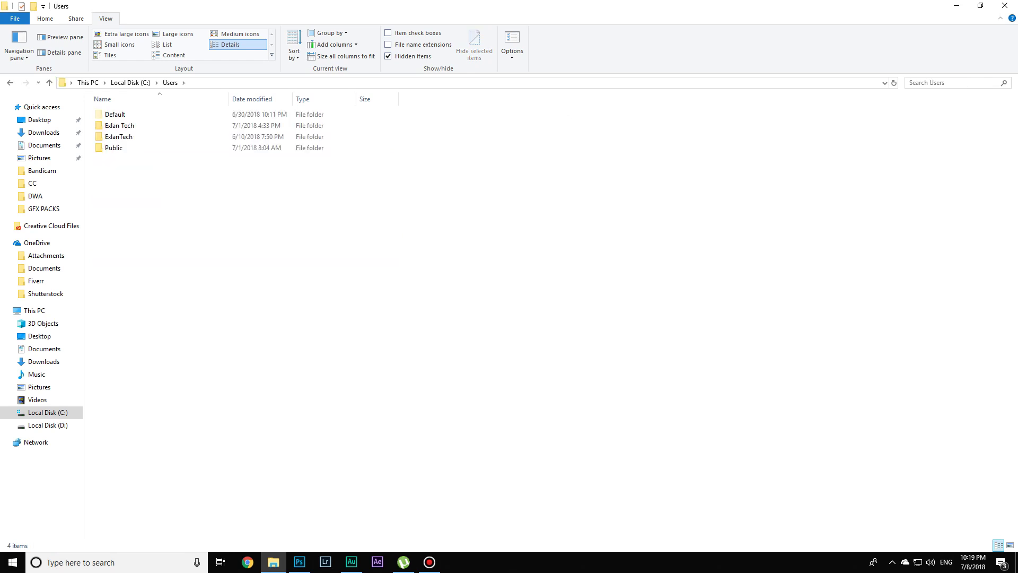
{"action": "left_click", "coordinate": [120, 125]}
{"action": "left_click", "coordinate": [136, 114]}
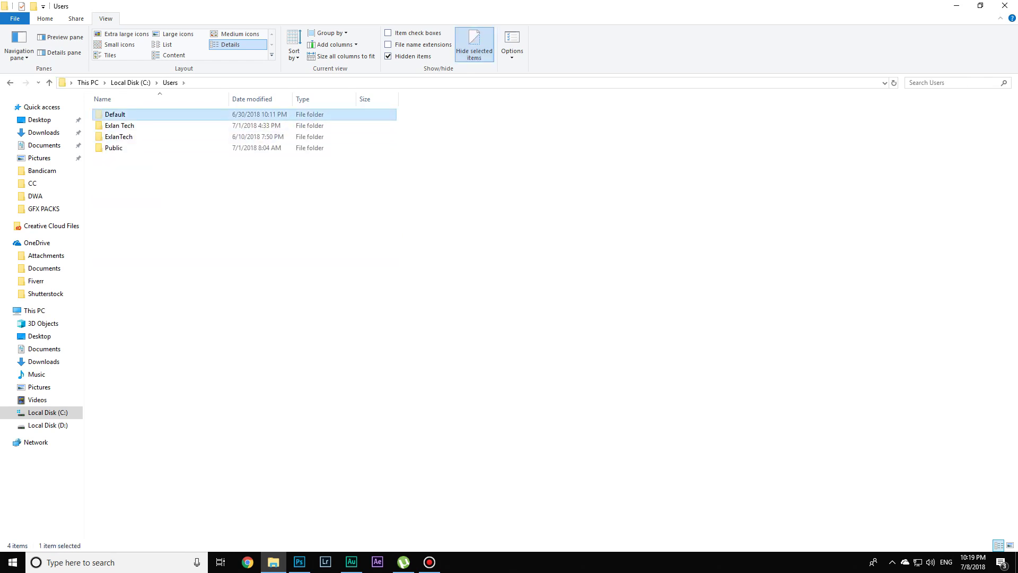
{"action": "left_click", "coordinate": [135, 125]}
{"action": "double_click", "coordinate": [135, 125]}
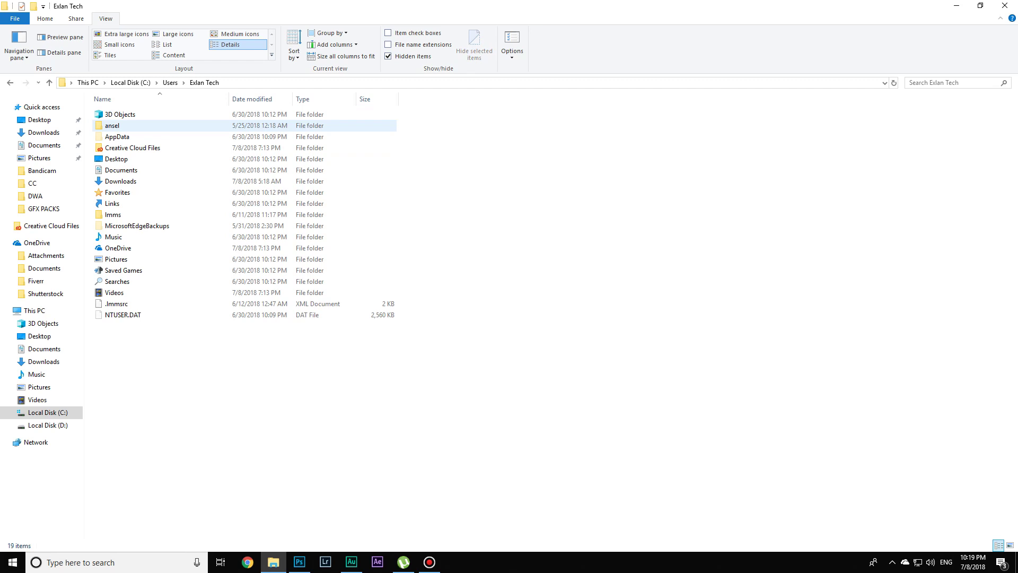
{"action": "left_click", "coordinate": [10, 82]}
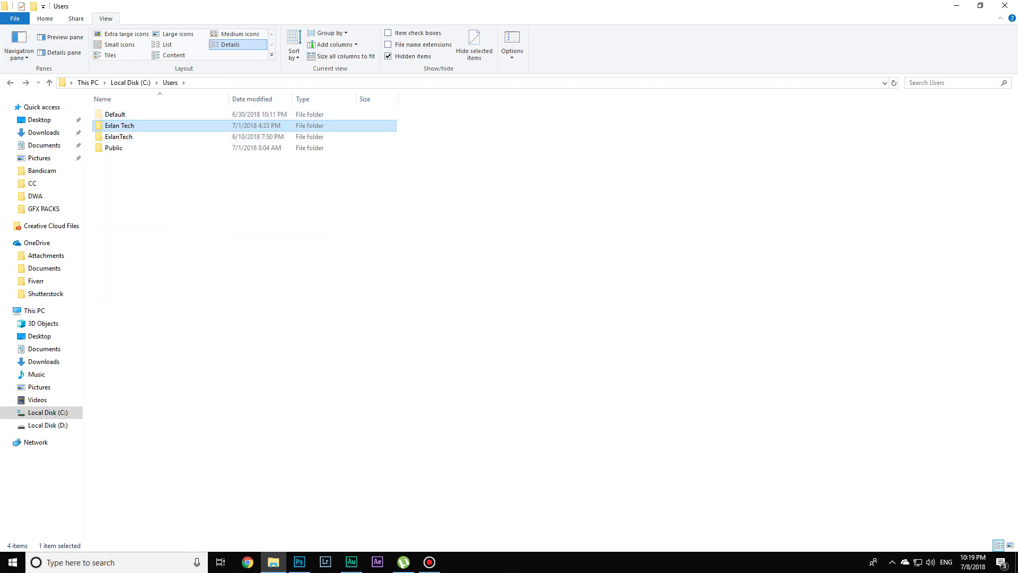
{"action": "key", "text": "Return"}
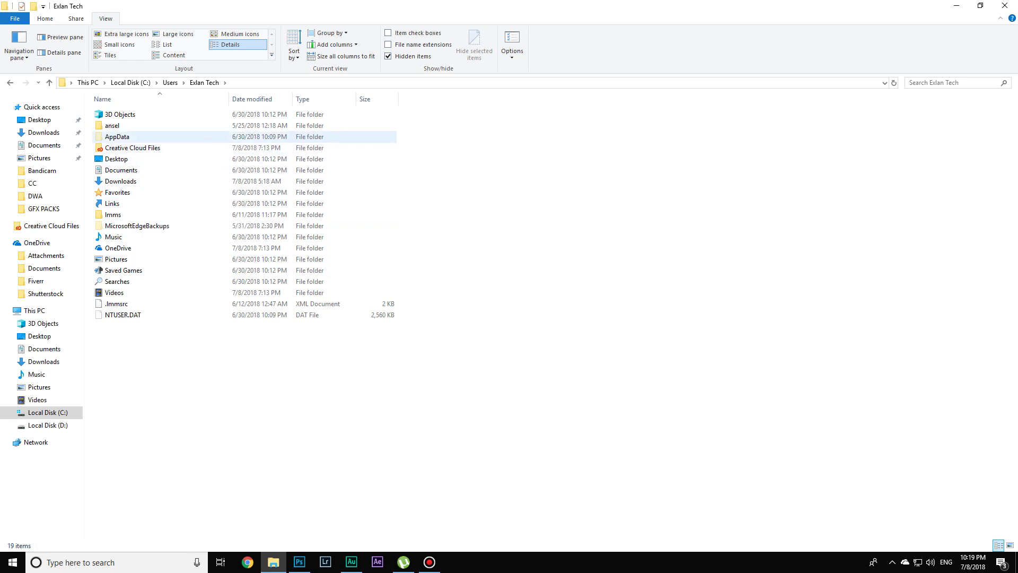
Open the Temp folder under AppData\Local in the profile folder
{"action": "left_click", "coordinate": [169, 137]}
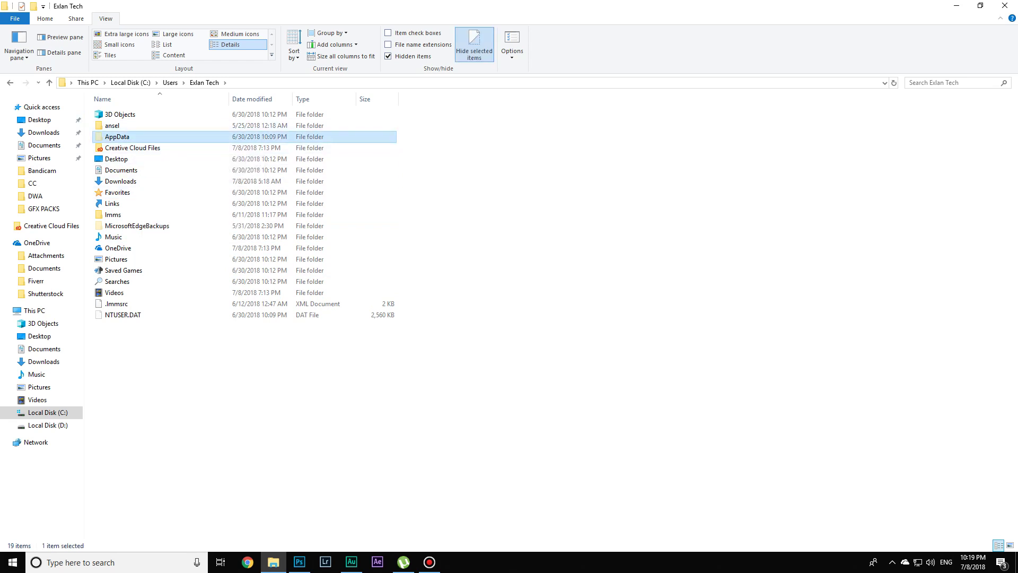
{"action": "double_click", "coordinate": [116, 137]}
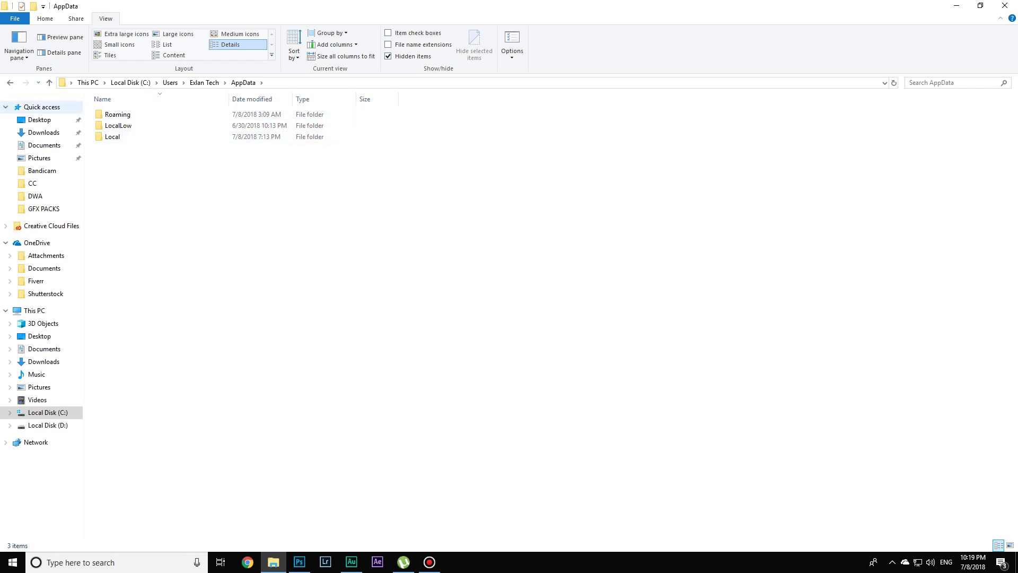
{"action": "left_click", "coordinate": [117, 114]}
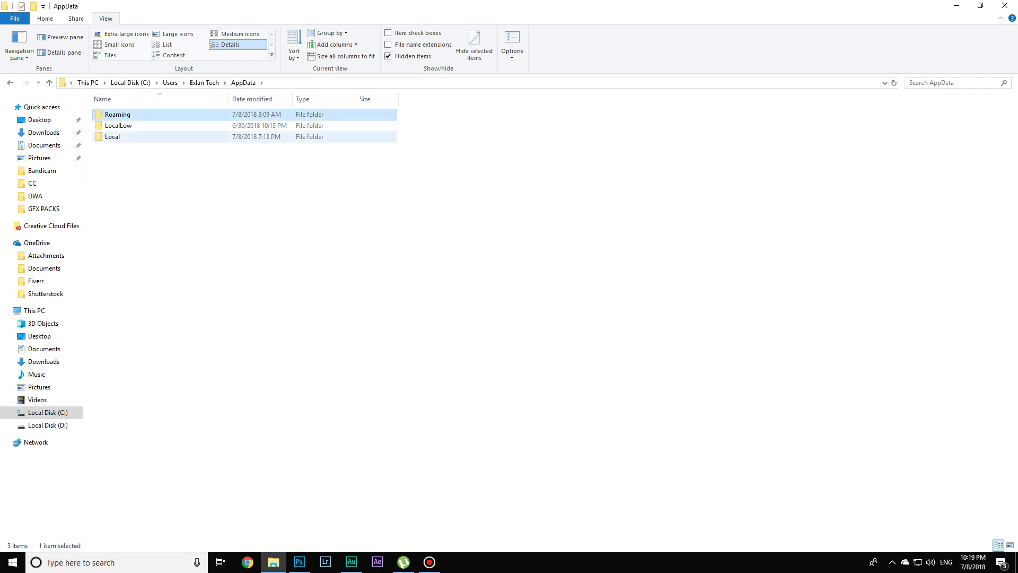
{"action": "double_click", "coordinate": [117, 136]}
{"action": "left_click", "coordinate": [116, 137]}
{"action": "key", "text": "t"}
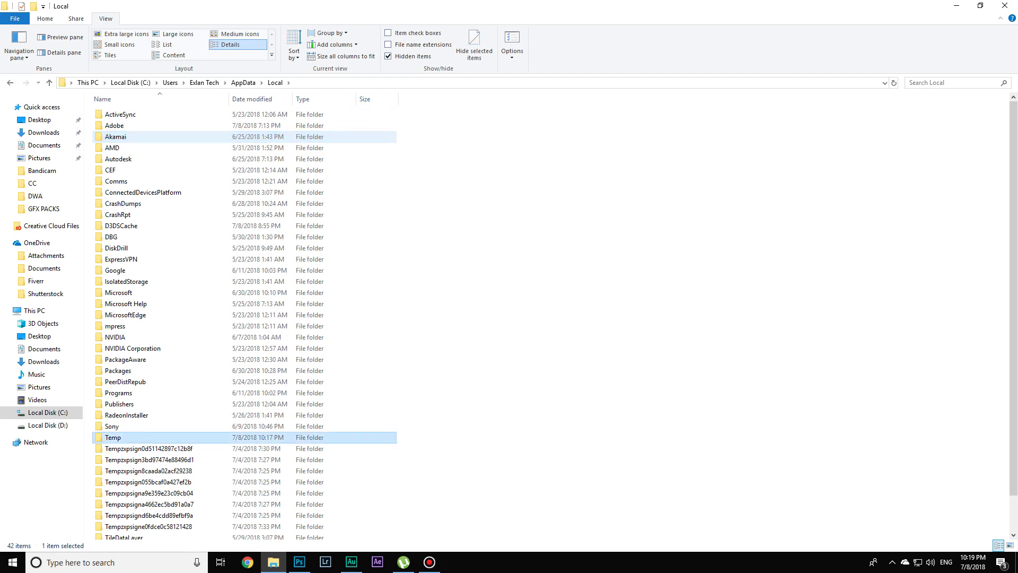
{"action": "key", "text": "Return"}
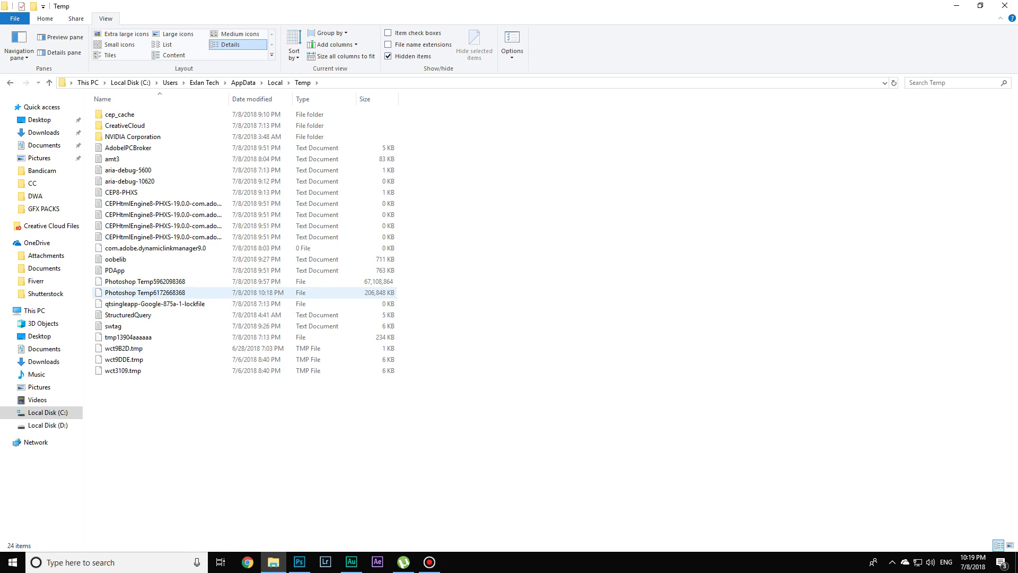
{"action": "left_click", "coordinate": [145, 281]}
{"action": "right_click", "coordinate": [154, 280]}
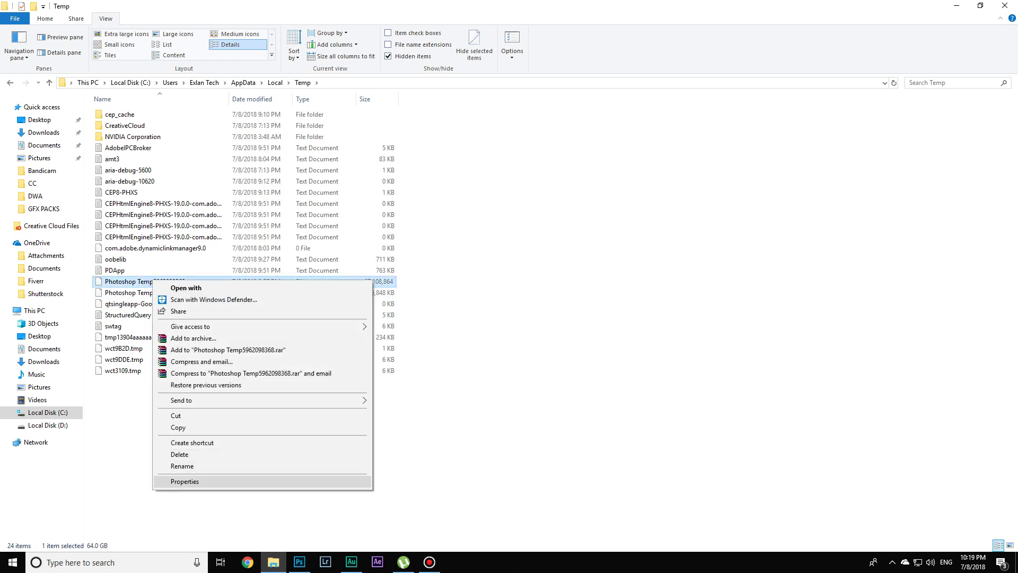
{"action": "left_click", "coordinate": [180, 482]}
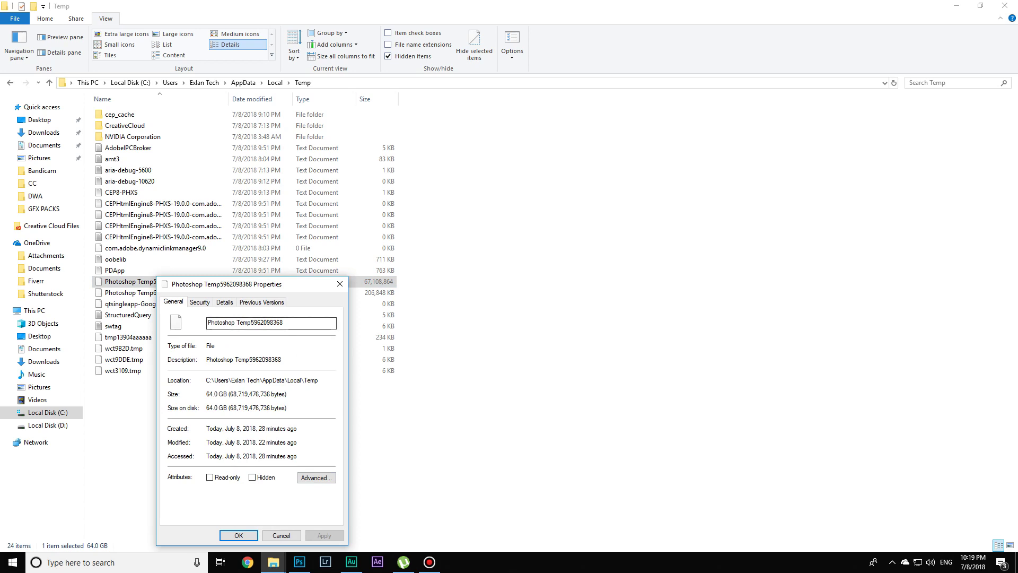
{"action": "left_click", "coordinate": [340, 283]}
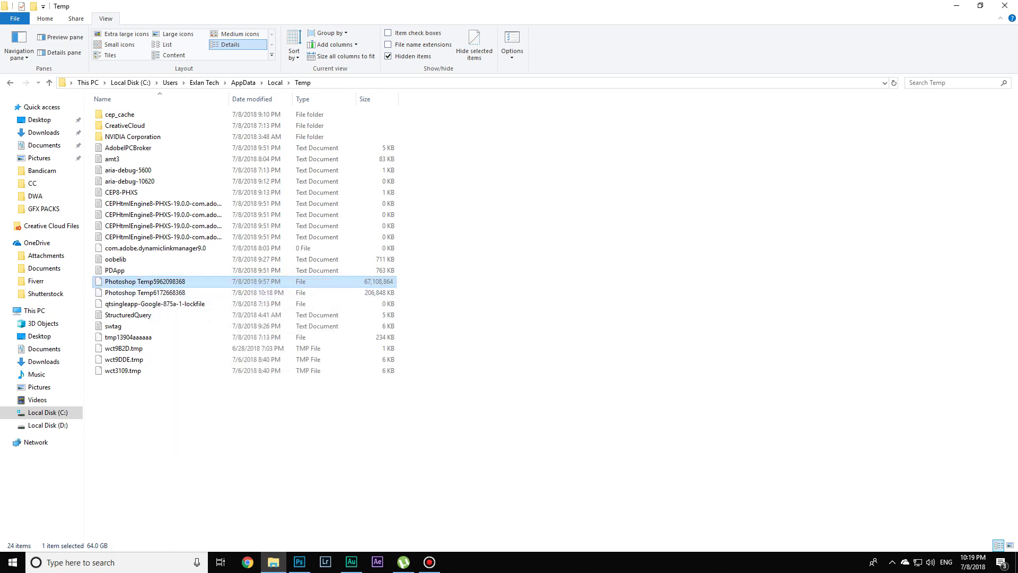
Delete all items in the Temp folder, skipping the Photoshop temp file that is in use
{"action": "left_click_drag", "start_coordinate": [447, 454], "coordinate": [141, 105]}
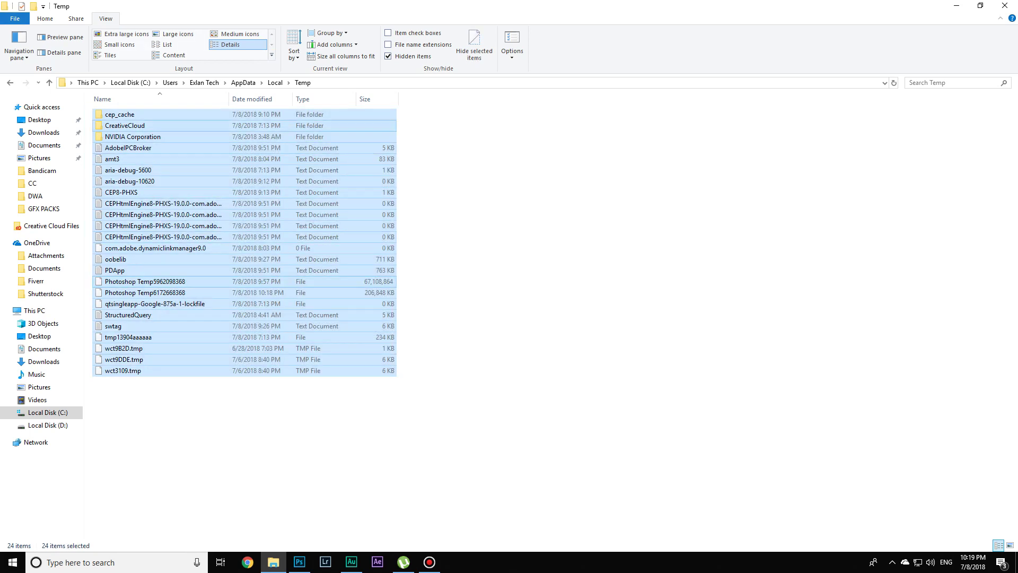
{"action": "key", "text": "Delete"}
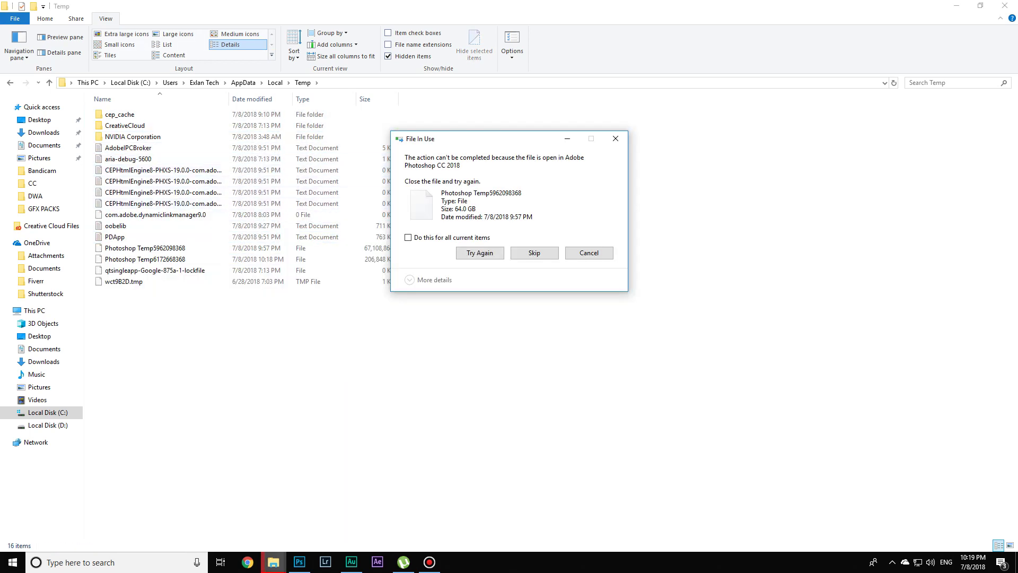
{"action": "key", "text": "Return"}
{"action": "left_click", "coordinate": [533, 253]}
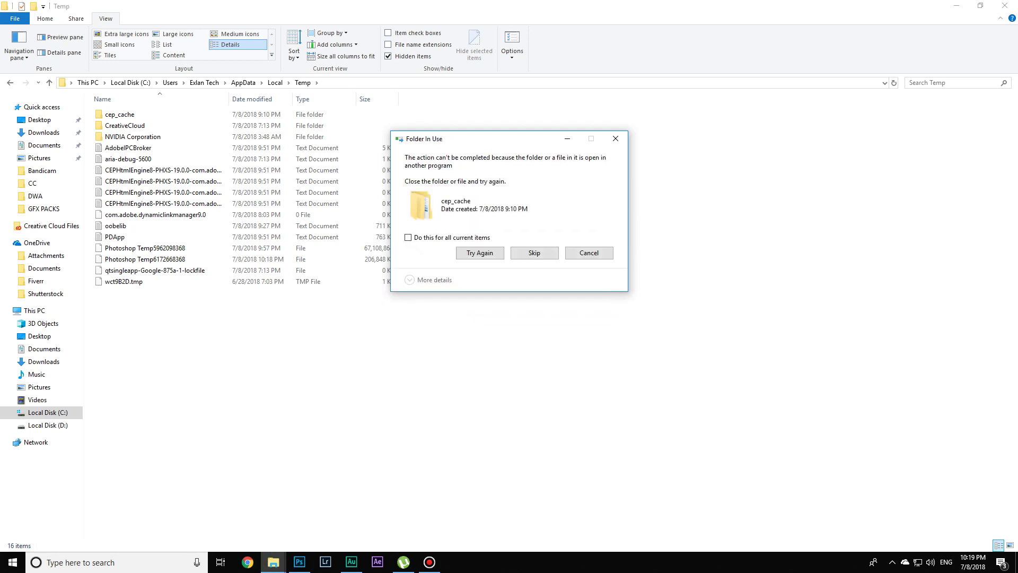
Switch to Photoshop, open Task Manager over it and bring the Folder In Use dialog to the front
{"action": "left_click", "coordinate": [299, 562]}
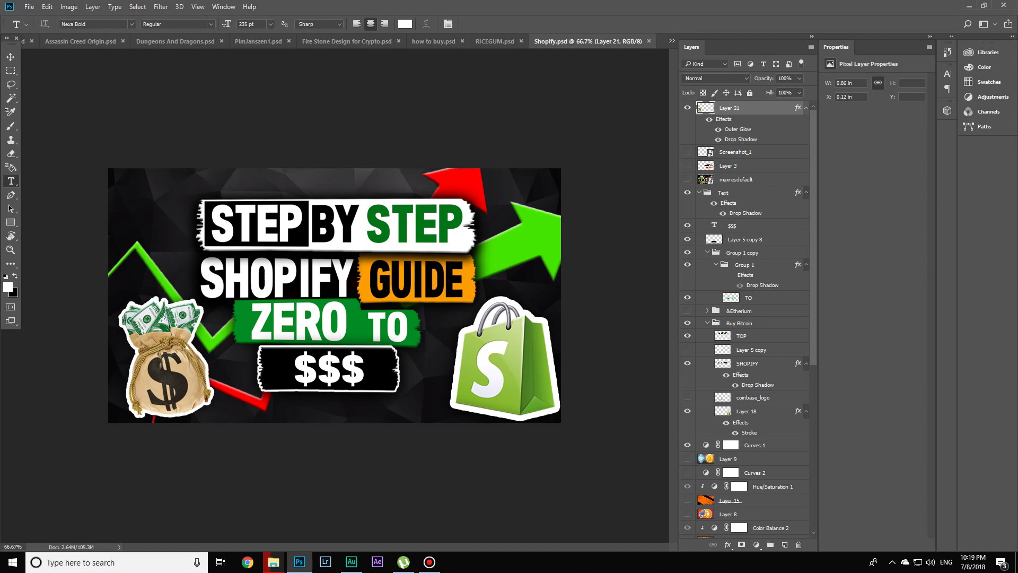
{"action": "key", "text": "ctrl+shift+Escape"}
{"action": "mouse_move", "coordinate": [273, 562]}
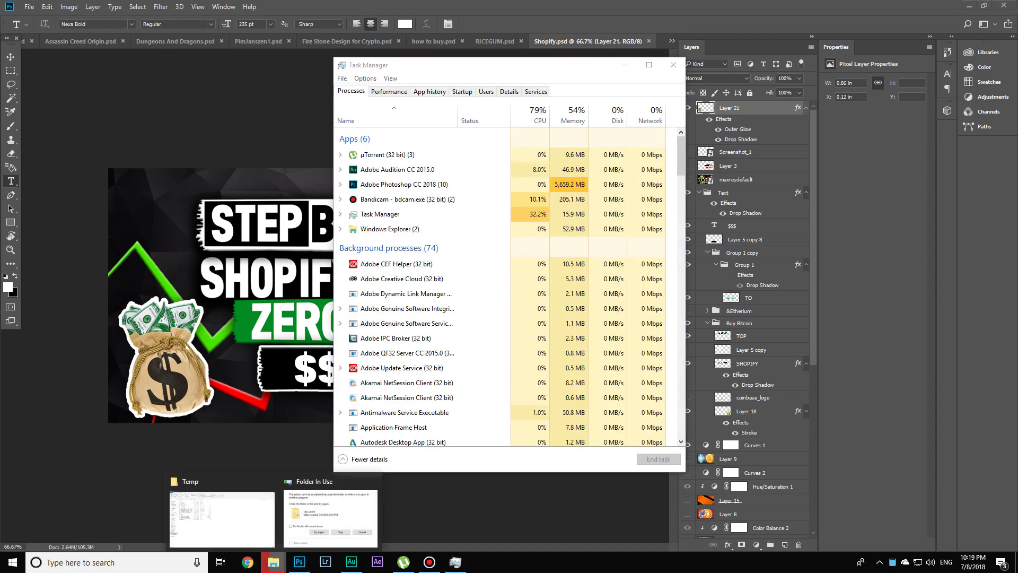
{"action": "left_click", "coordinate": [330, 517]}
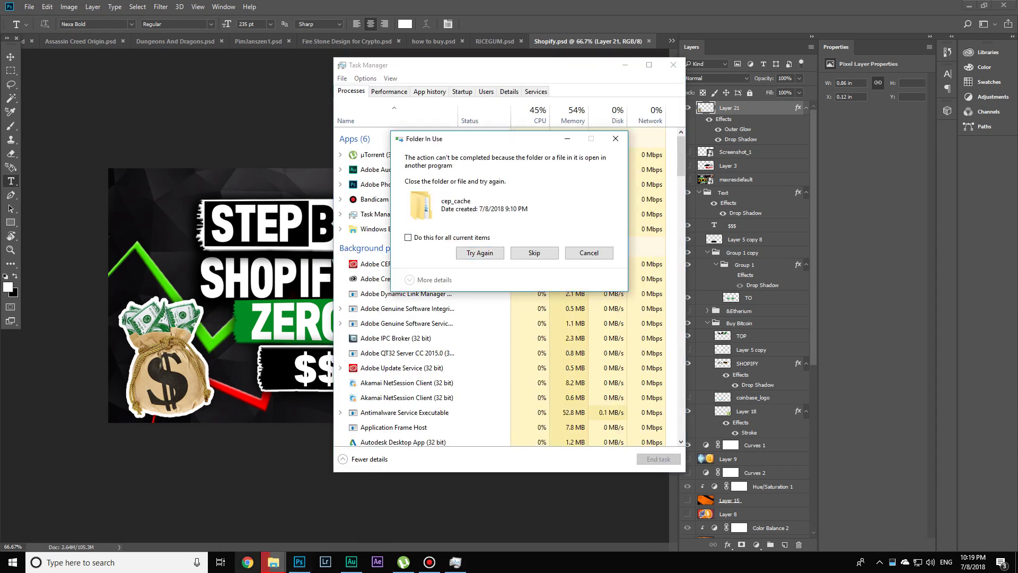
{"action": "left_click", "coordinate": [274, 562]}
{"action": "left_click", "coordinate": [221, 517]}
{"action": "left_click", "coordinate": [145, 248]}
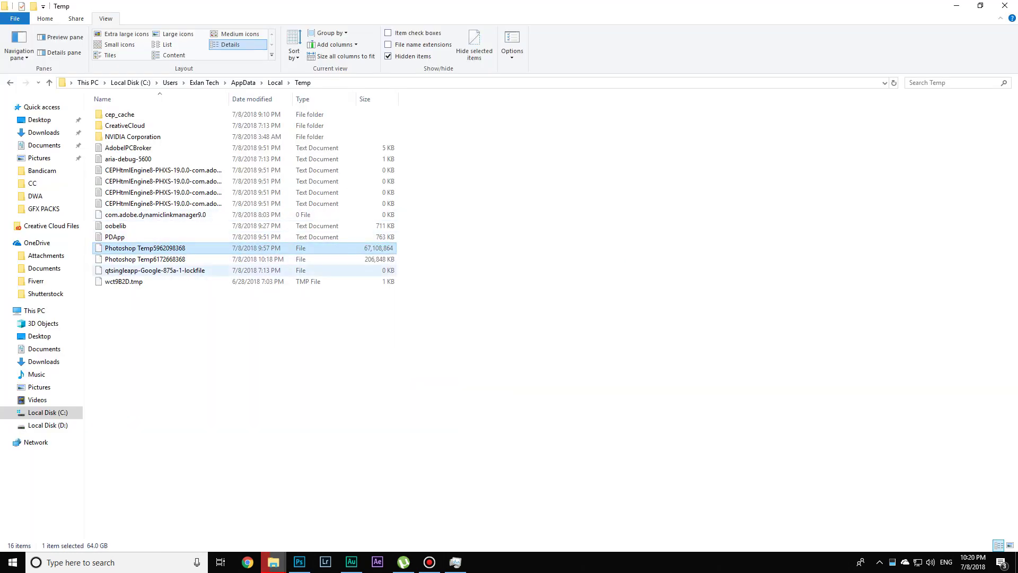
{"action": "left_click", "coordinate": [34, 310]}
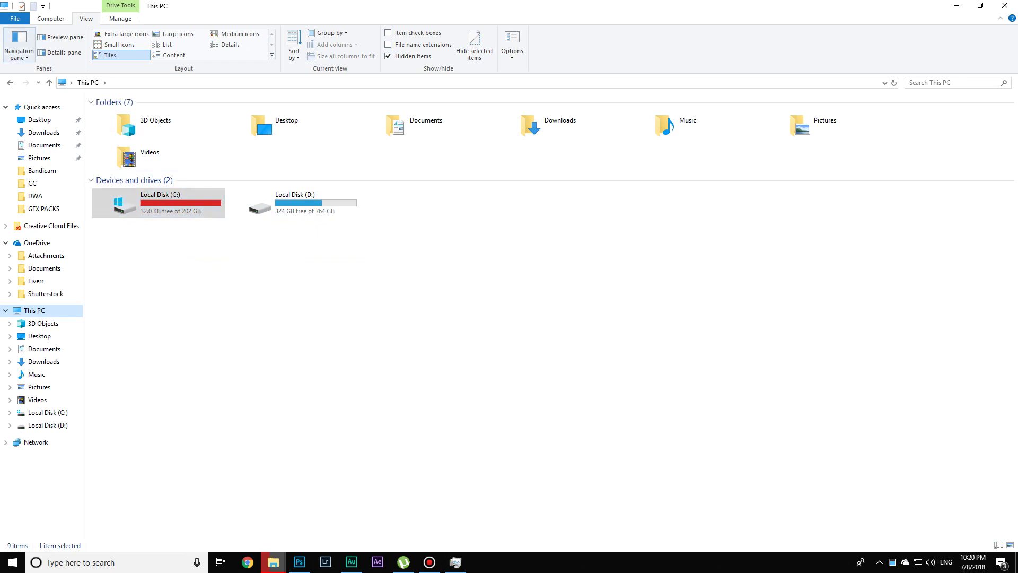
{"action": "key", "text": "alt+Left"}
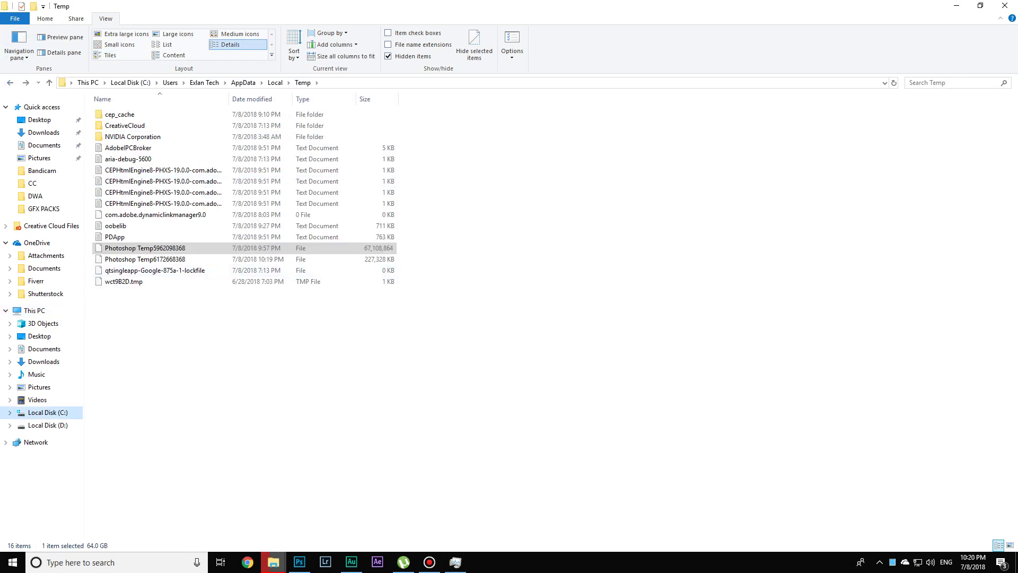
Bring the Folder In Use dialog back into view and skip all current items that are in use
{"action": "left_click", "coordinate": [956, 6]}
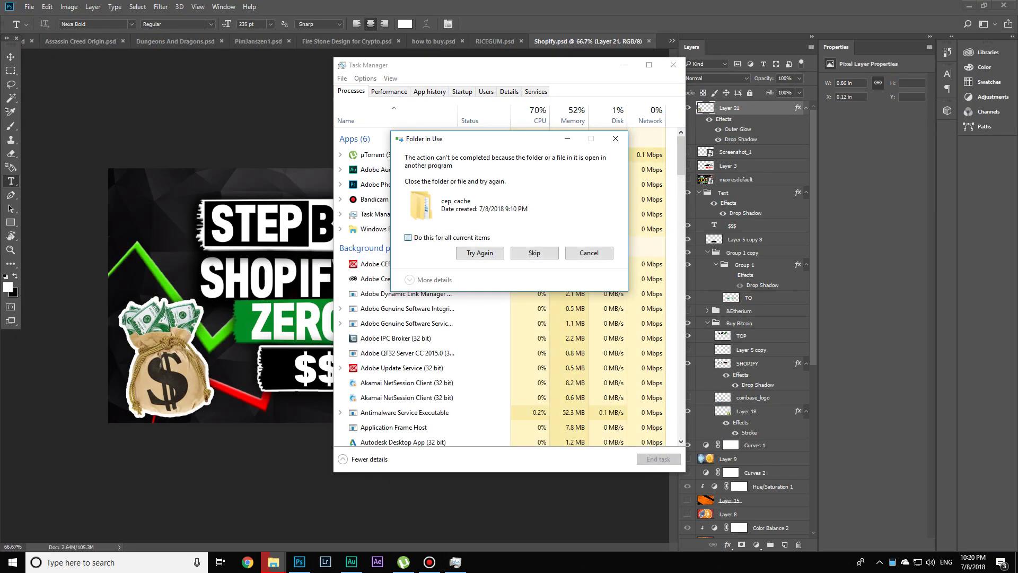
{"action": "left_click", "coordinate": [408, 237]}
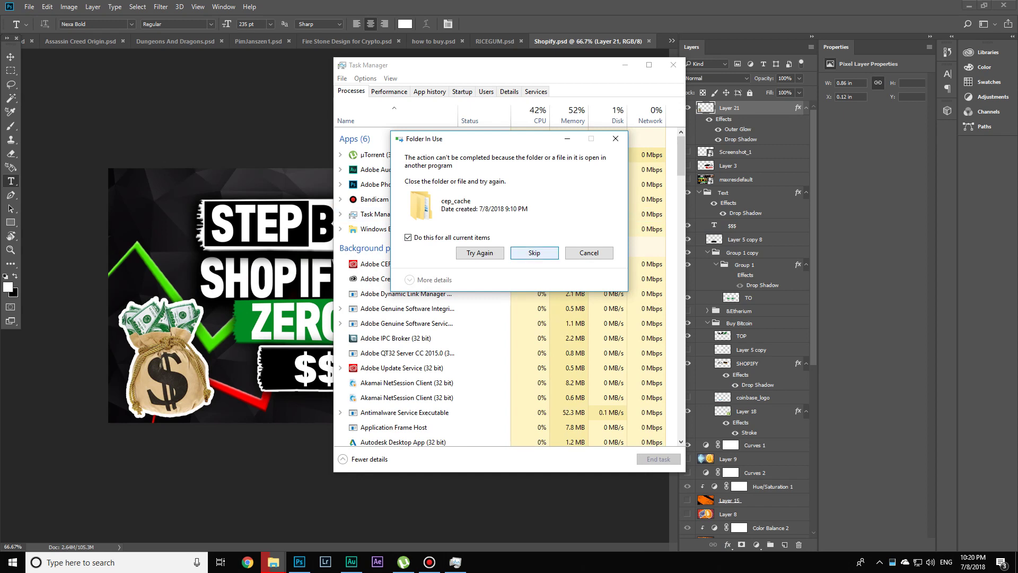
{"action": "left_click", "coordinate": [534, 252]}
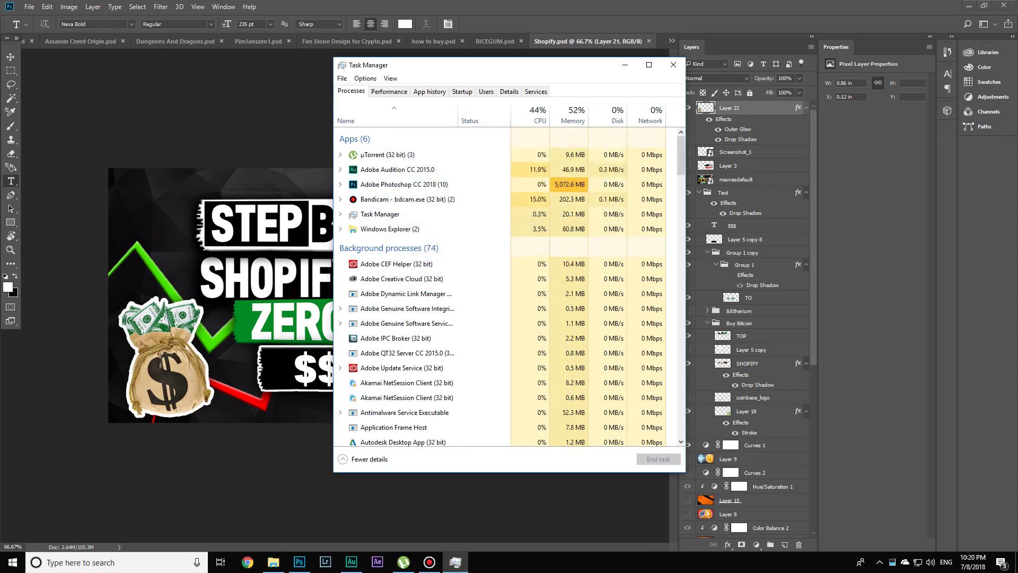
Switch to File Explorer and check drive C's free space in This PC
{"action": "left_click", "coordinate": [274, 562]}
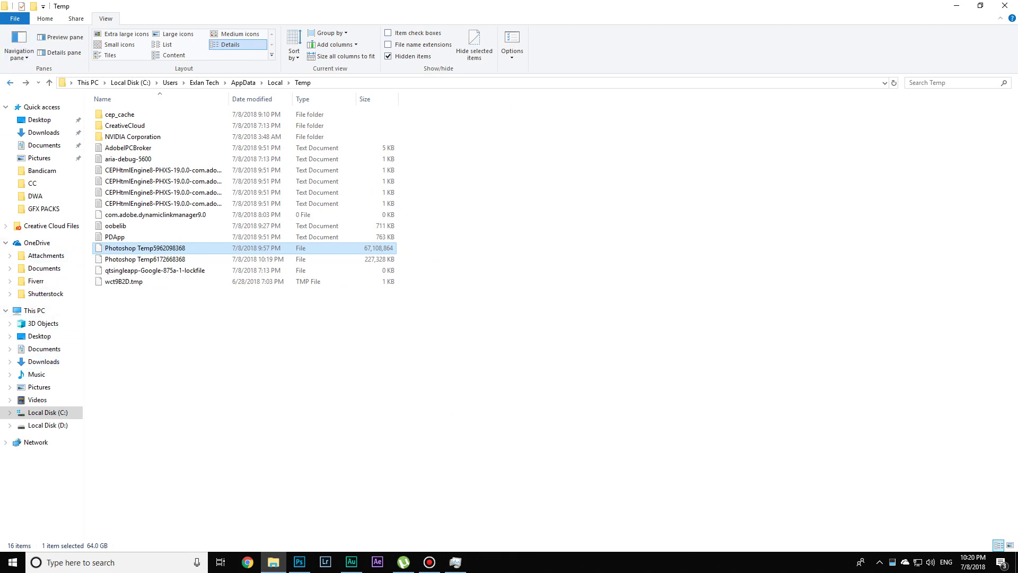
{"action": "left_click", "coordinate": [10, 82]}
{"action": "left_click", "coordinate": [26, 82]}
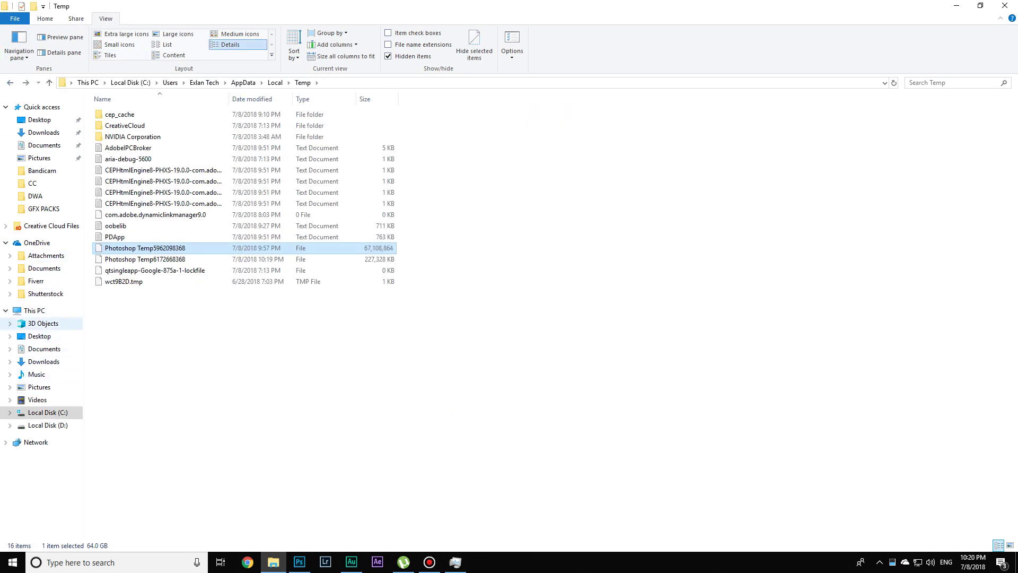
{"action": "left_click", "coordinate": [43, 323]}
{"action": "left_click", "coordinate": [34, 310]}
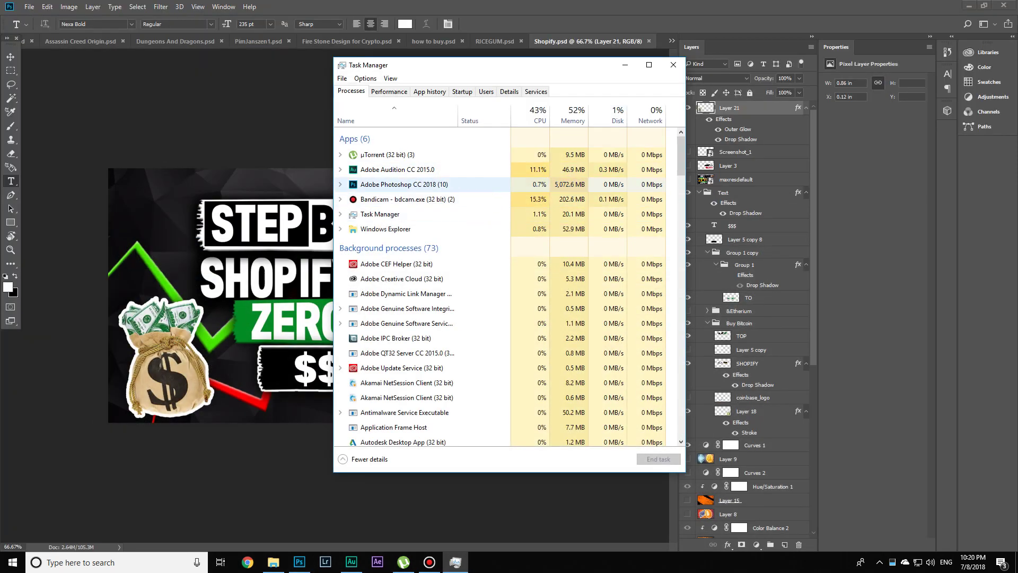
End the Adobe Photoshop CC 2018 process in Task Manager, and close Task Manager
{"action": "left_click", "coordinate": [403, 184]}
{"action": "left_click", "coordinate": [658, 458]}
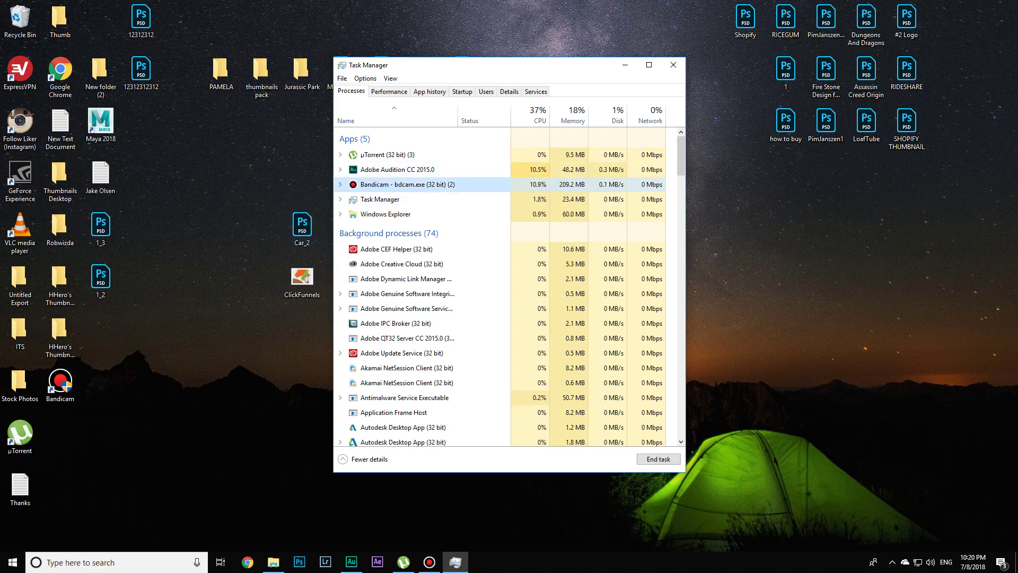
{"action": "left_click", "coordinate": [673, 64]}
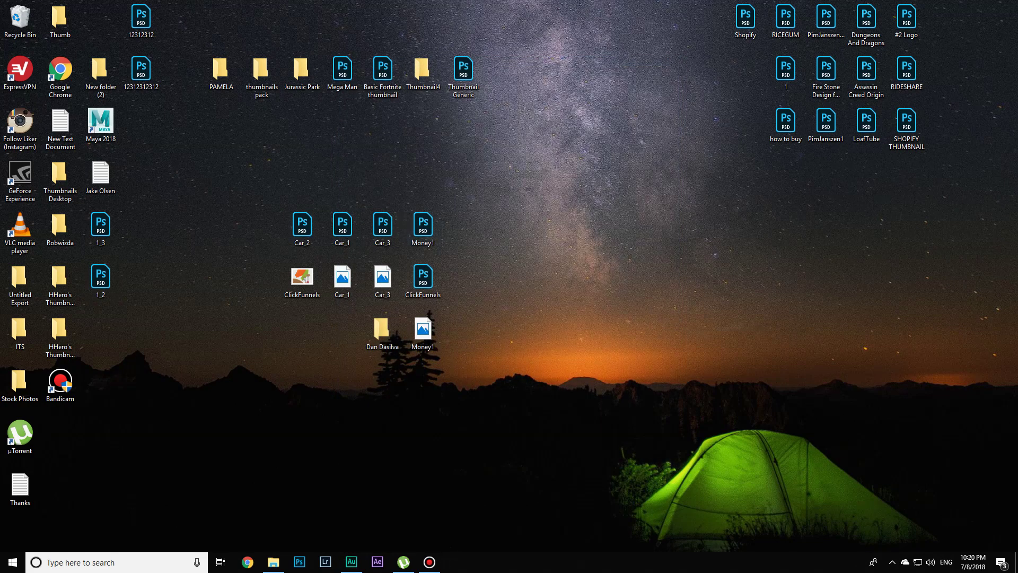
Recheck drive C's free space in This PC, look into its Users folder, and return to This PC
{"action": "left_click", "coordinate": [273, 561]}
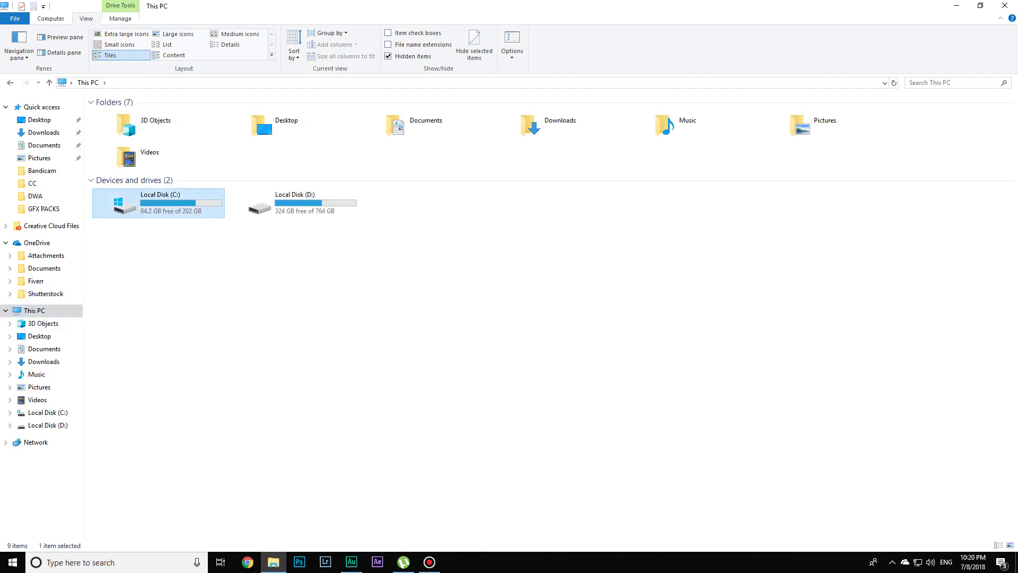
{"action": "double_click", "coordinate": [175, 207]}
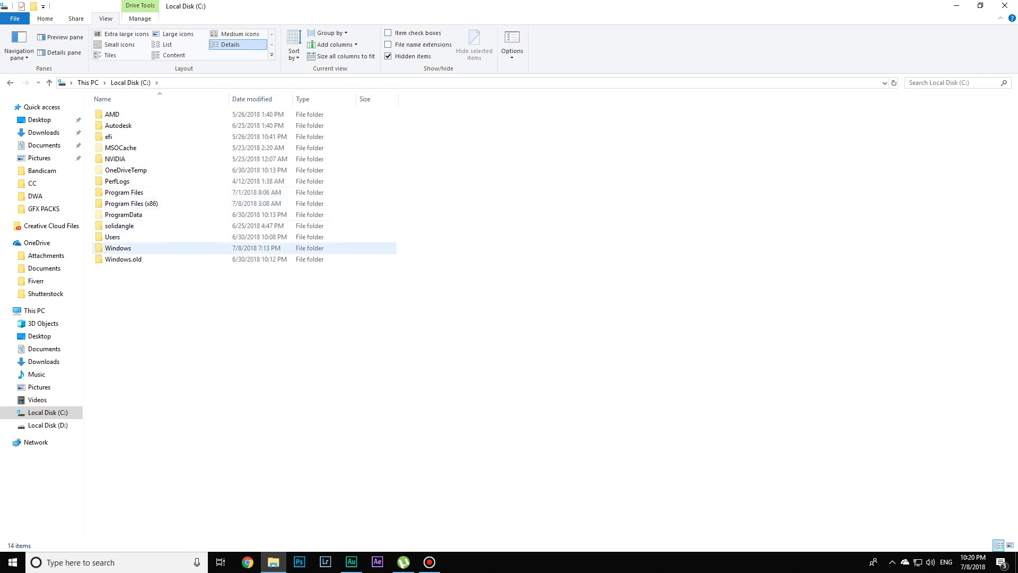
{"action": "double_click", "coordinate": [114, 237]}
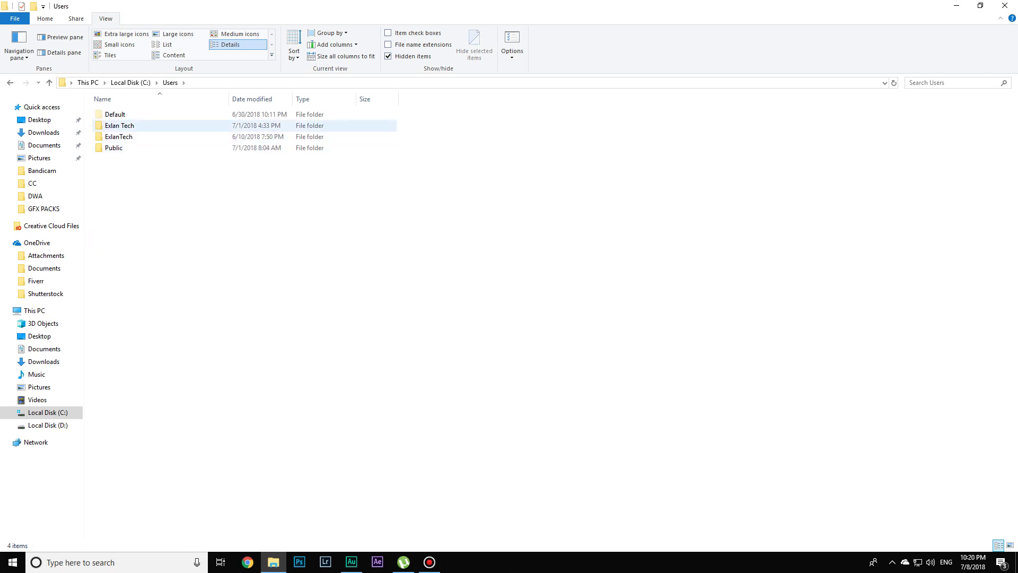
{"action": "left_click", "coordinate": [34, 310]}
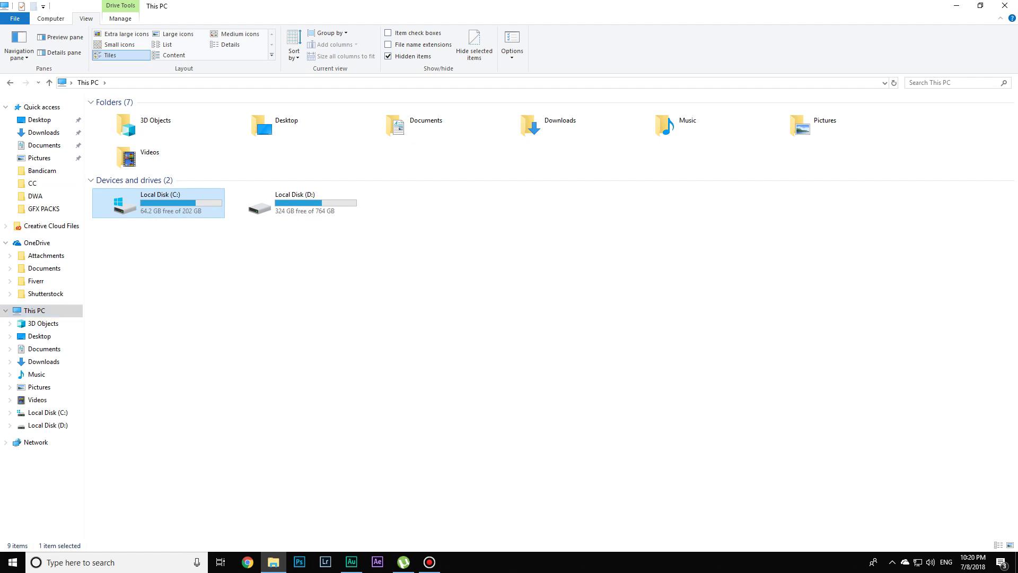
Open the AppData\Local\Temp folder of the current user profile on drive C
{"action": "key", "text": "Return"}
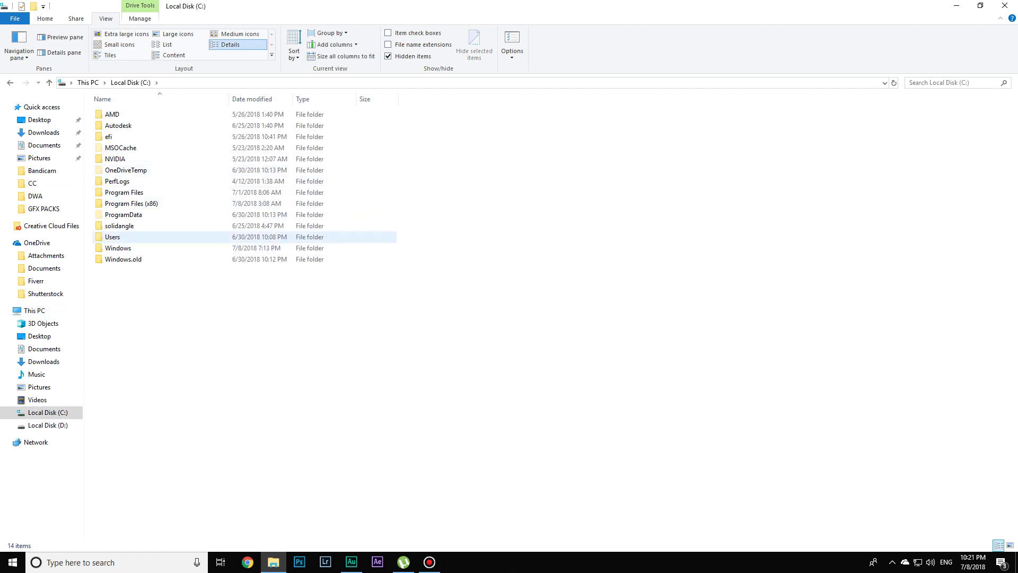
{"action": "double_click", "coordinate": [112, 237]}
{"action": "double_click", "coordinate": [119, 125]}
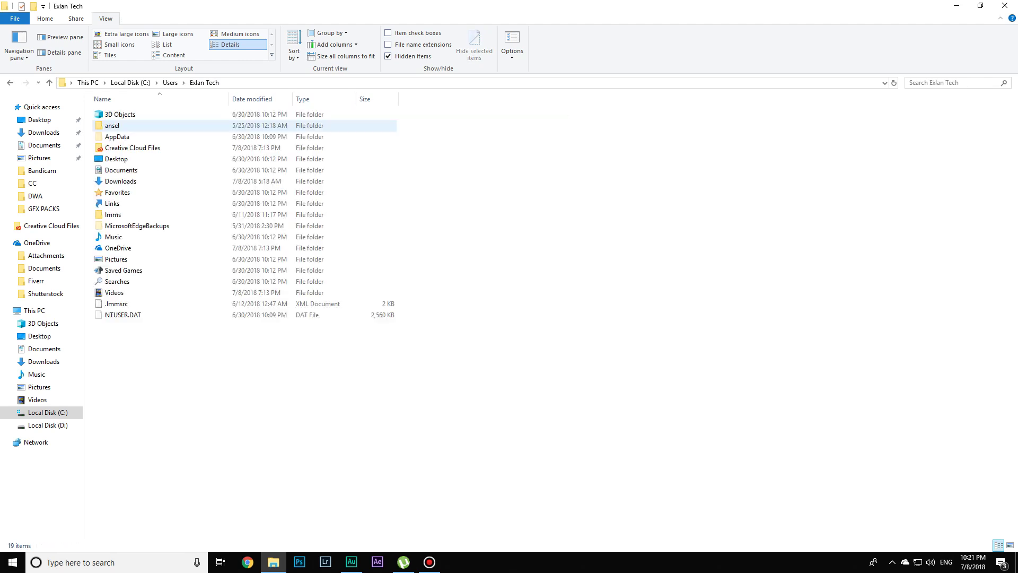
{"action": "double_click", "coordinate": [117, 136]}
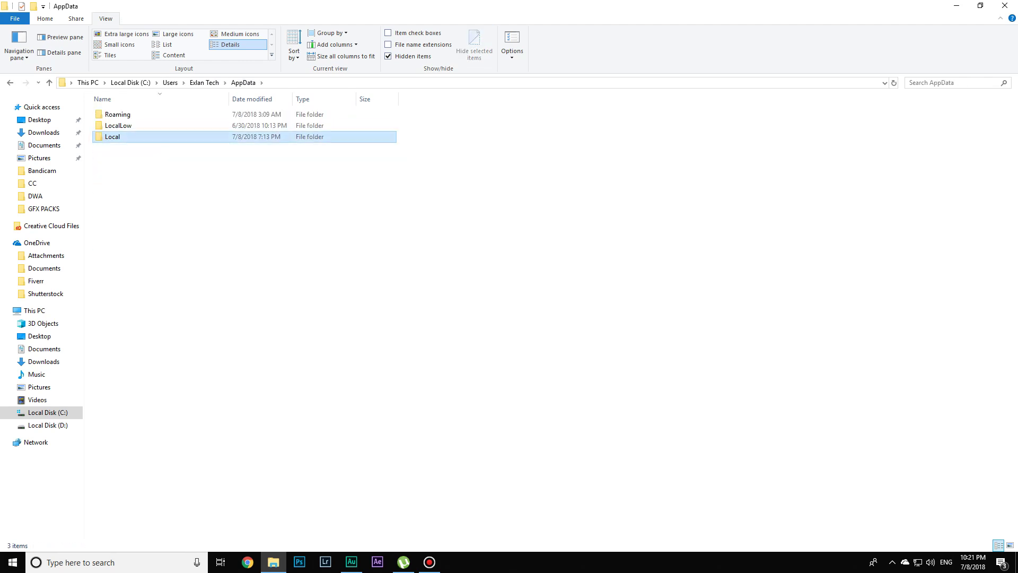
{"action": "double_click", "coordinate": [114, 136]}
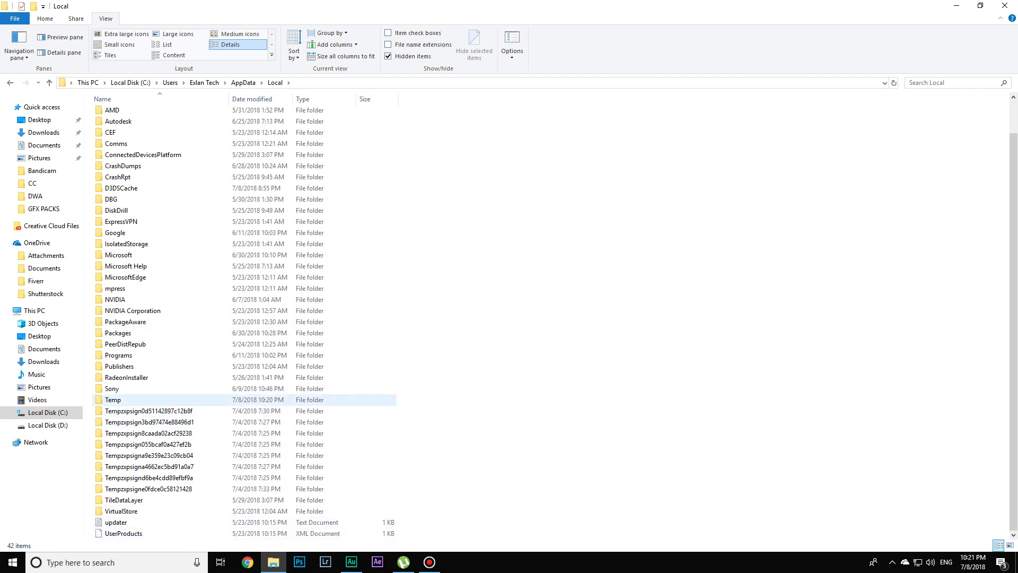
{"action": "double_click", "coordinate": [113, 399]}
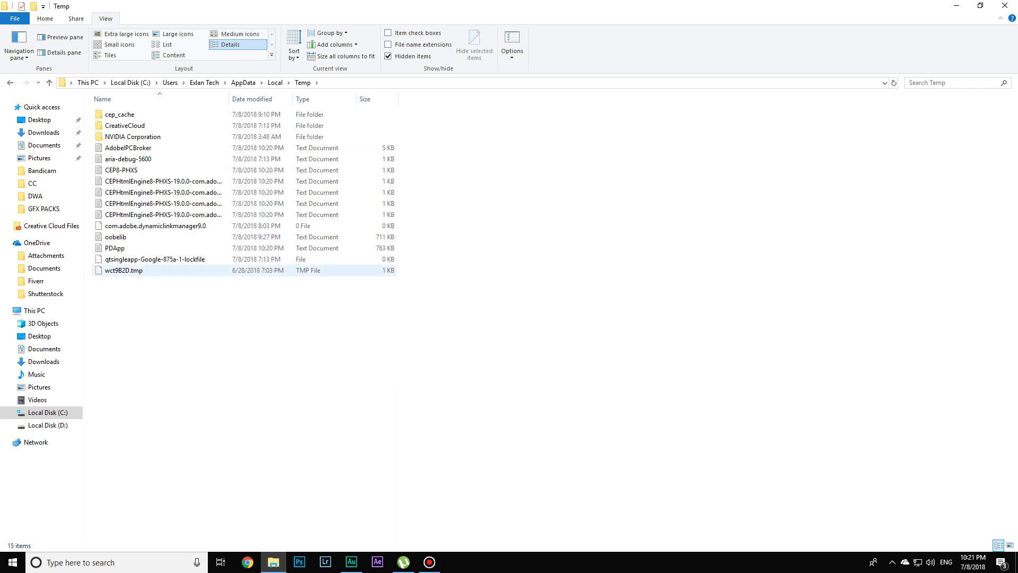
Select all remaining items in the Temp folder, and clear the selection
{"action": "left_click_drag", "start_coordinate": [182, 352], "coordinate": [125, 109]}
{"action": "left_click_drag", "start_coordinate": [363, 374], "coordinate": [85, 117]}
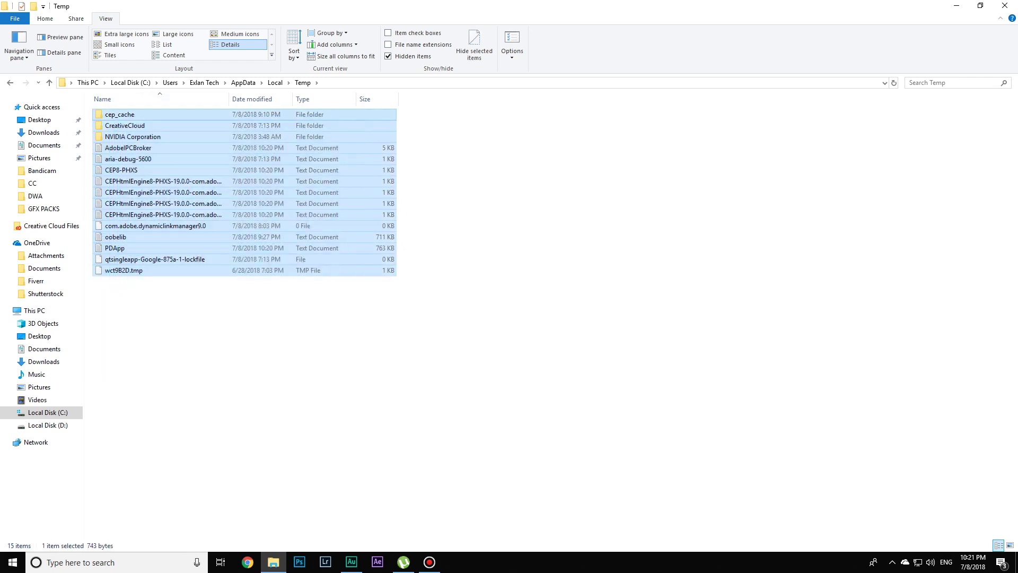
{"action": "mouse_move", "coordinate": [274, 562]}
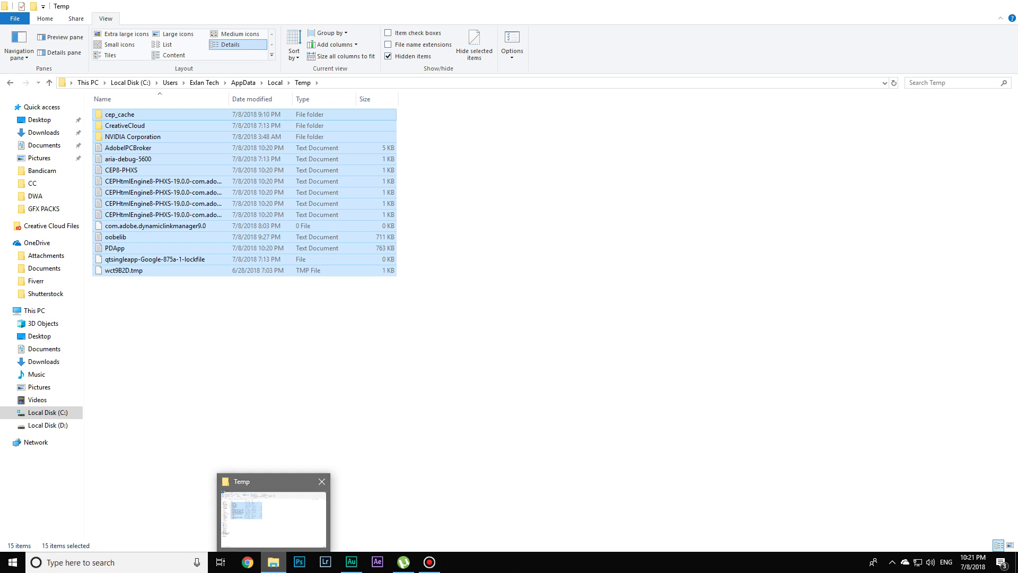
{"action": "key", "text": "Escape"}
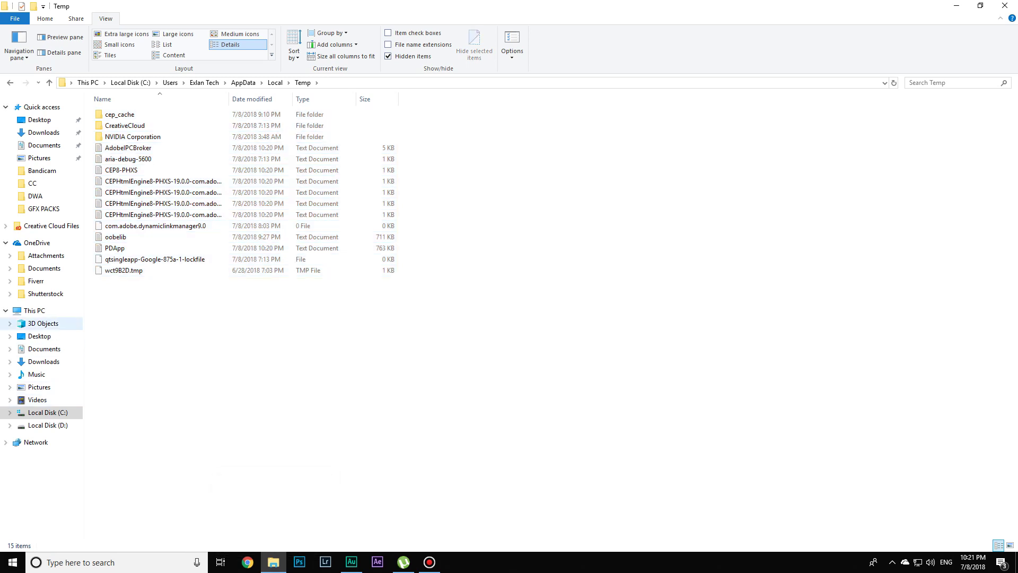
Compare the free space of drives C and D in This PC
{"action": "left_click", "coordinate": [35, 310]}
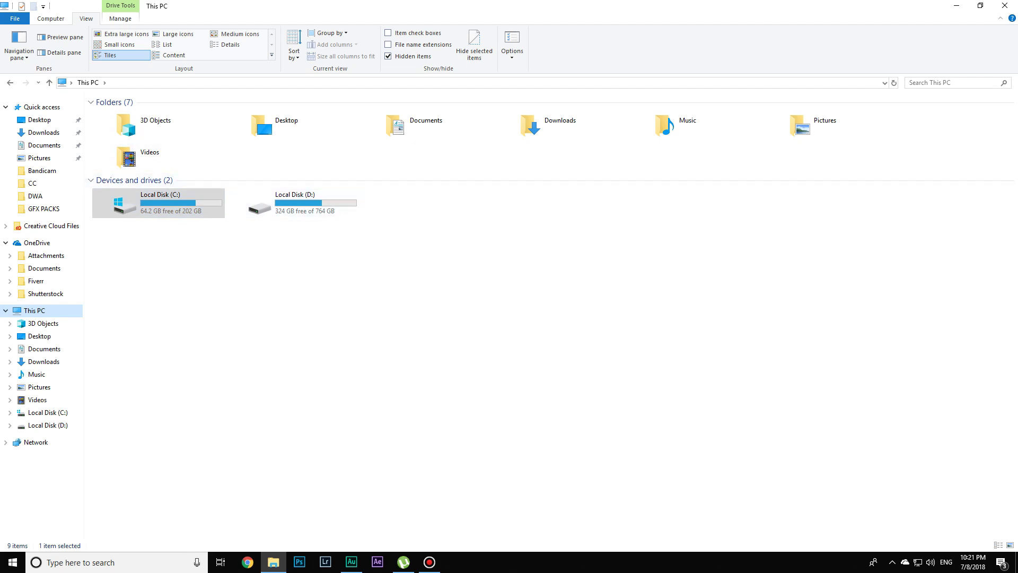
{"action": "left_click", "coordinate": [182, 199]}
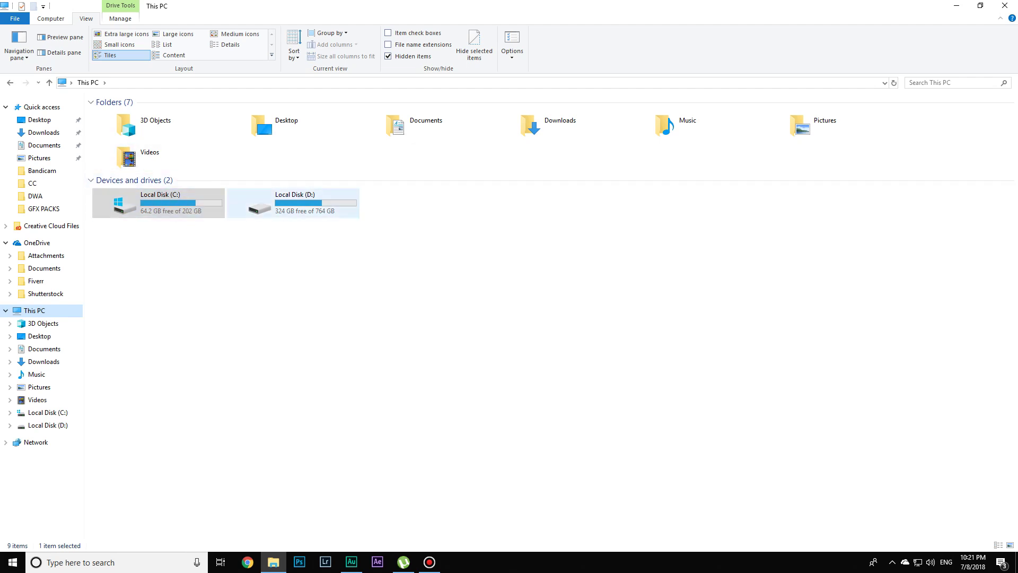
{"action": "left_click", "coordinate": [297, 244]}
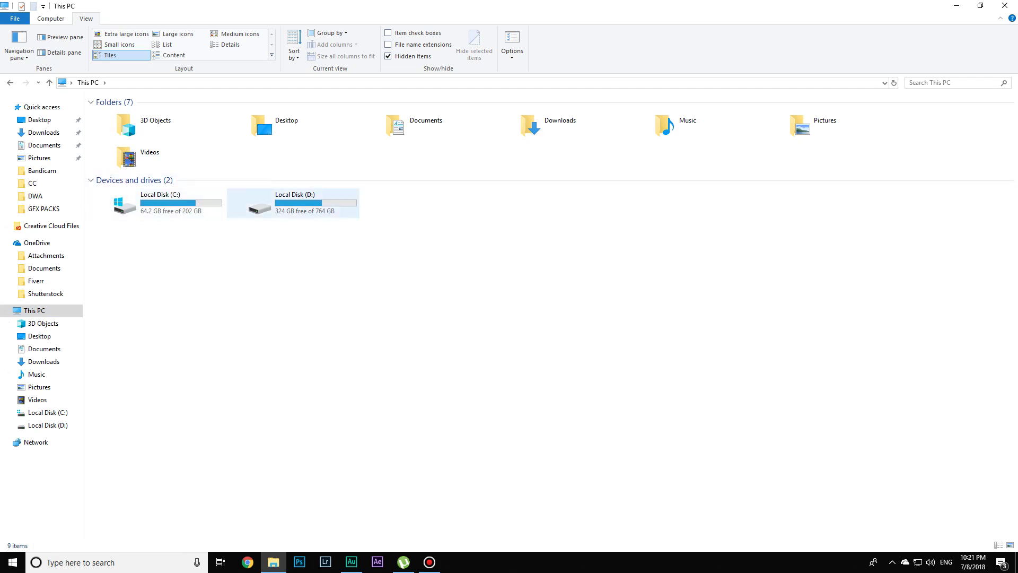
{"action": "left_click", "coordinate": [294, 203]}
{"action": "left_click", "coordinate": [296, 244]}
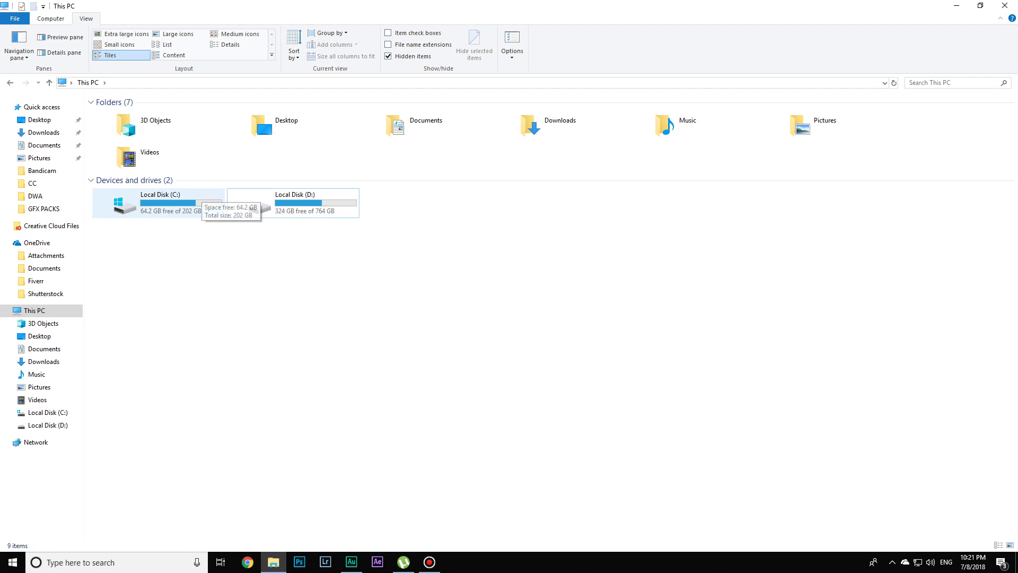
{"action": "left_click", "coordinate": [202, 198]}
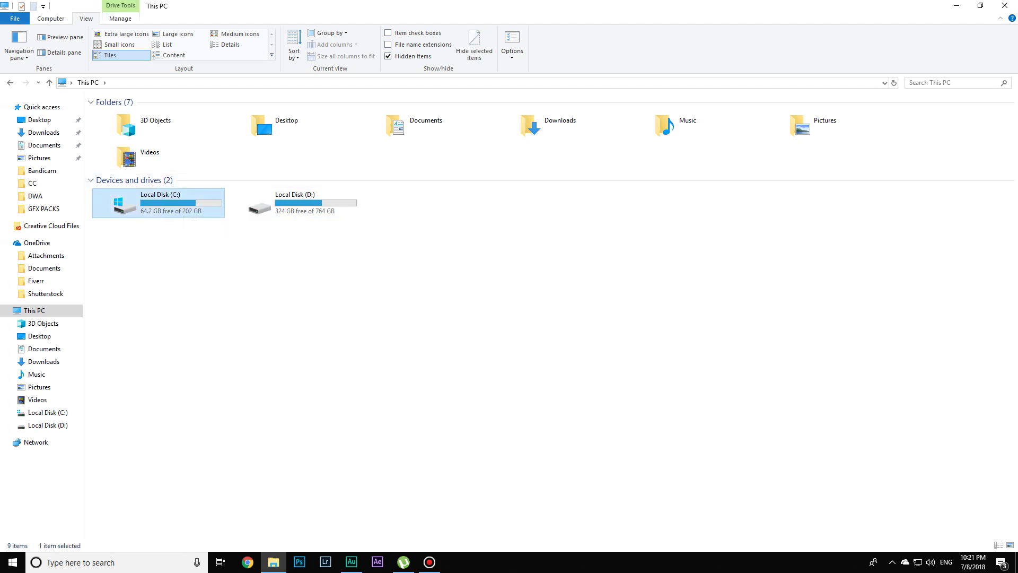
{"action": "left_click", "coordinate": [293, 203]}
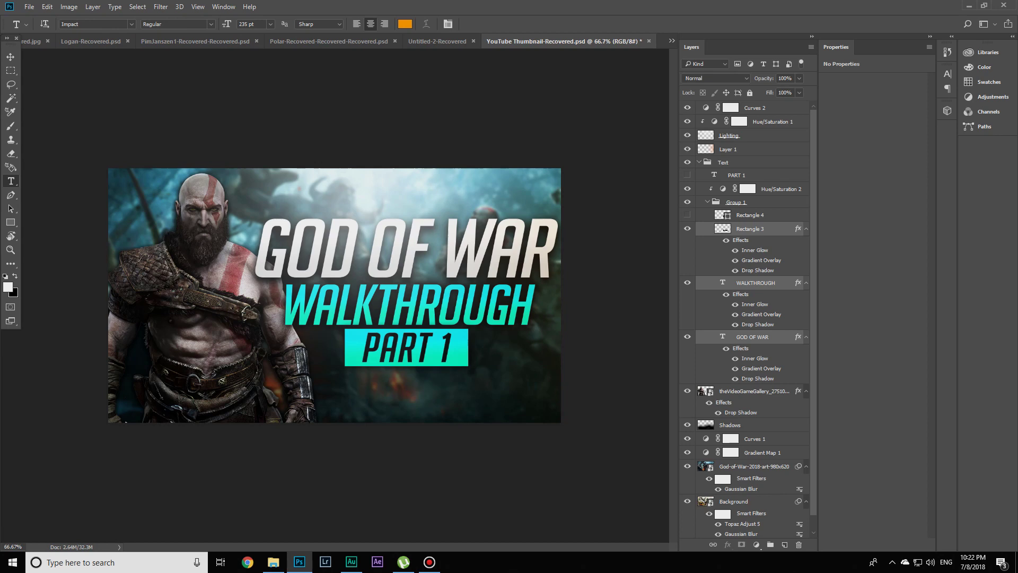
Open the Scratch Disks preferences in Photoshop
{"action": "left_click", "coordinate": [46, 6]}
{"action": "mouse_move", "coordinate": [106, 419]}
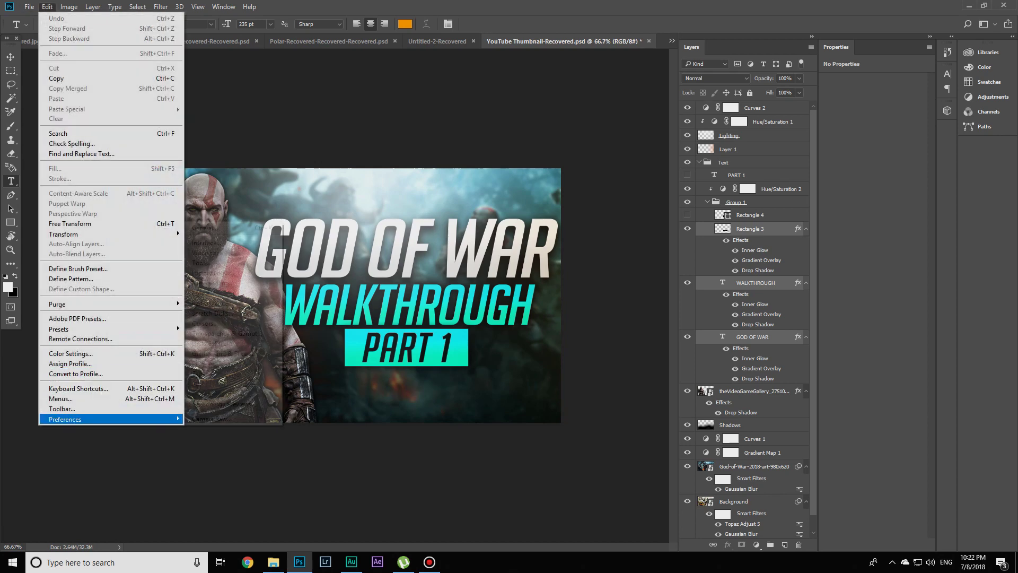
{"action": "left_click", "coordinate": [212, 313]}
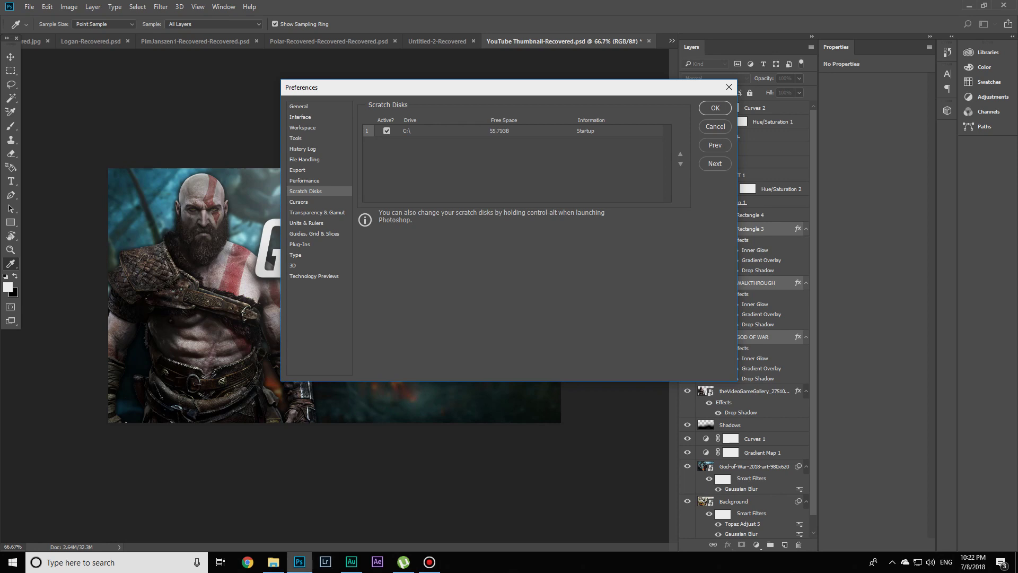
Check drive D in This PC, close File Explorer, and accept the Photoshop preferences while keeping the document open
{"action": "left_click", "coordinate": [273, 562]}
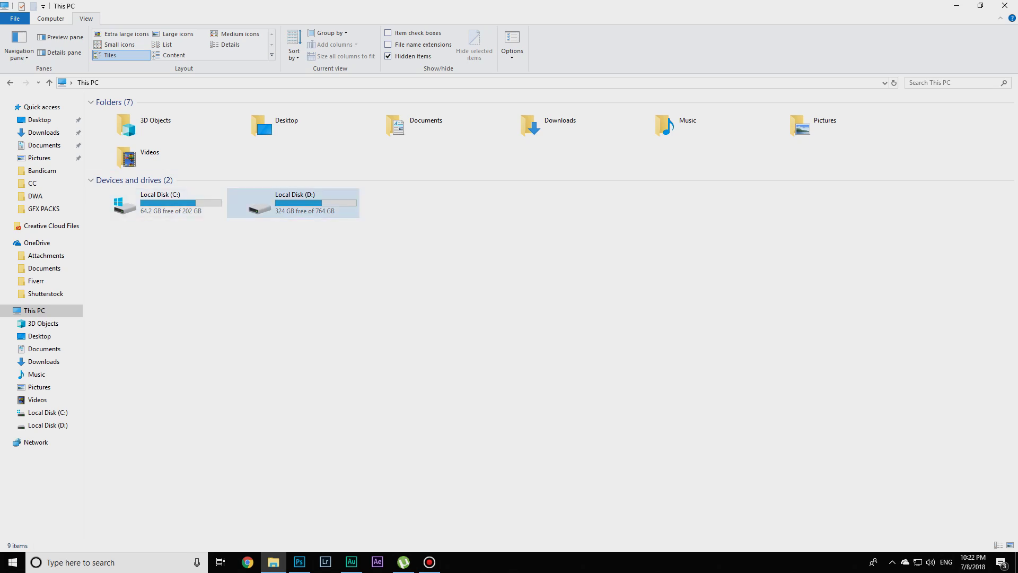
{"action": "left_click", "coordinate": [293, 202]}
{"action": "left_click_drag", "start_coordinate": [512, 6], "coordinate": [370, 139]}
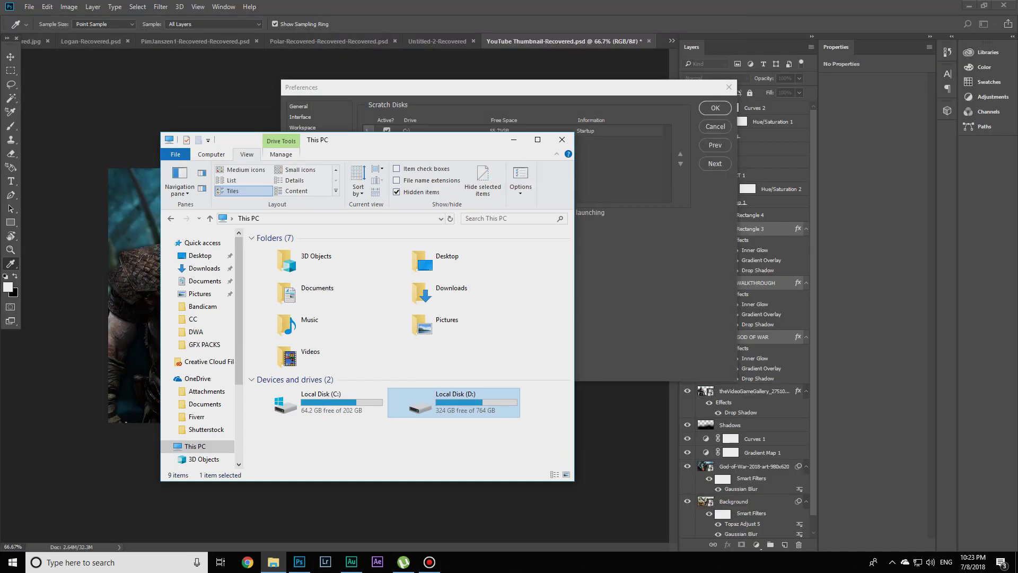
{"action": "left_click", "coordinate": [561, 139]}
{"action": "left_click", "coordinate": [714, 108]}
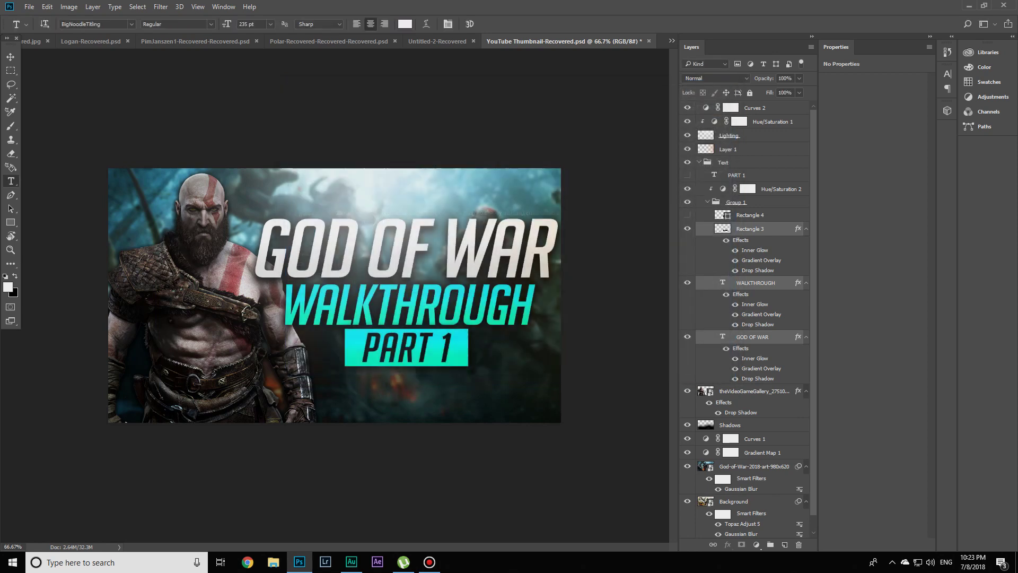
{"action": "key", "text": "ctrl+w"}
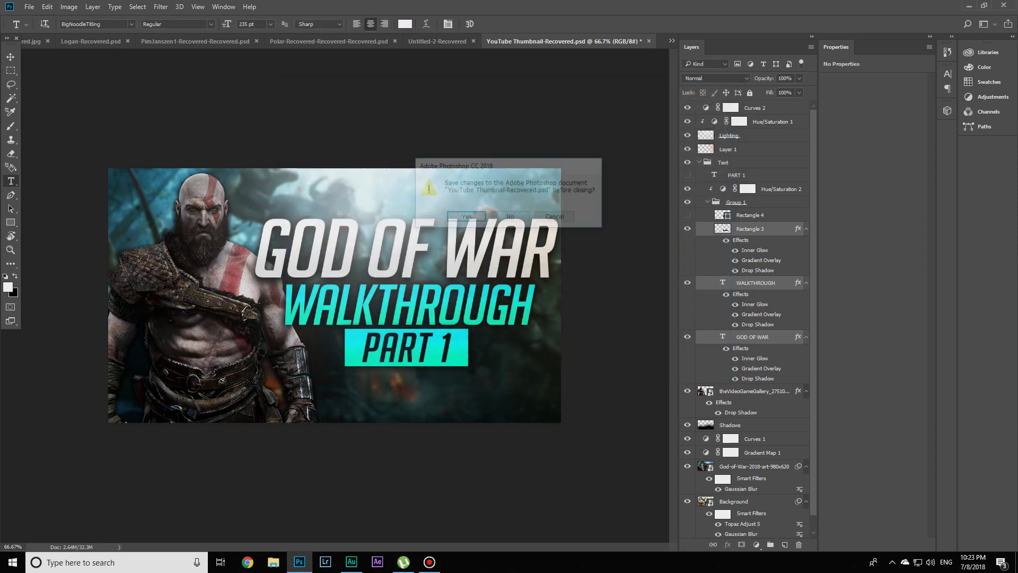
{"action": "key", "text": "Escape"}
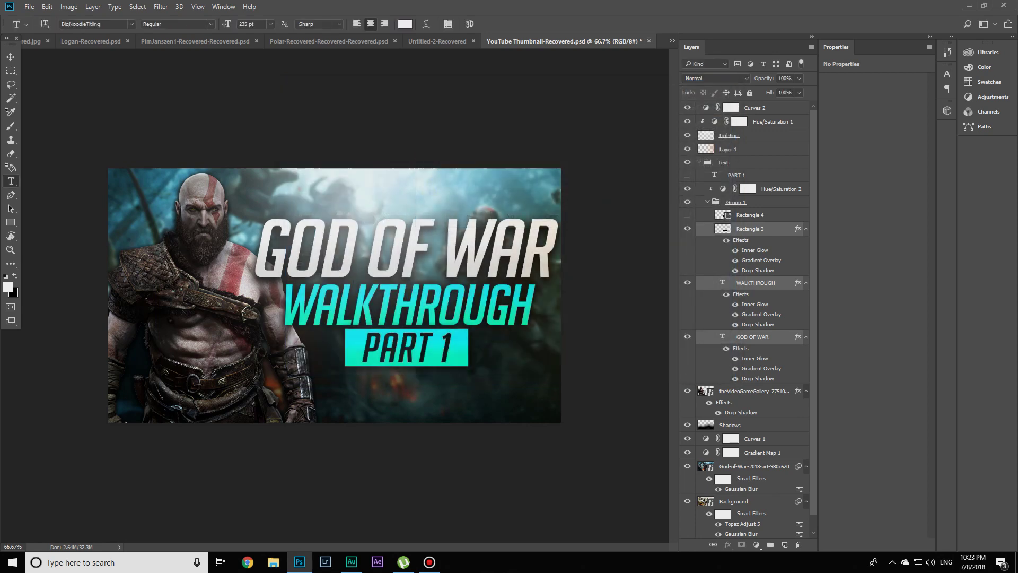
Minimize Photoshop, find Adobe Photoshop CC 2018 by searching Windows for "photoshop", and return to its window
{"action": "left_click", "coordinate": [970, 6]}
{"action": "left_click", "coordinate": [115, 562]}
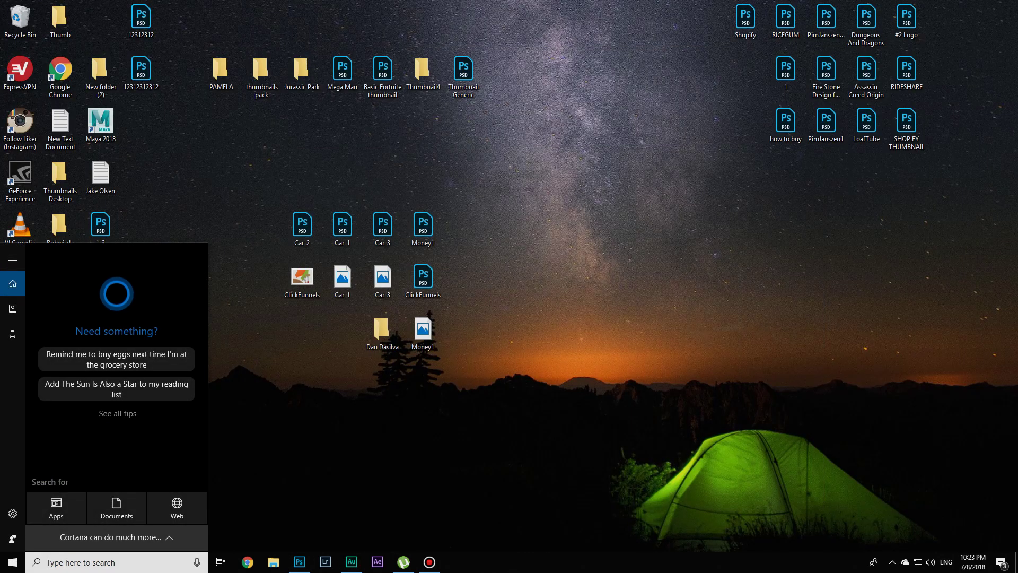
{"action": "type", "text": "photoshop"}
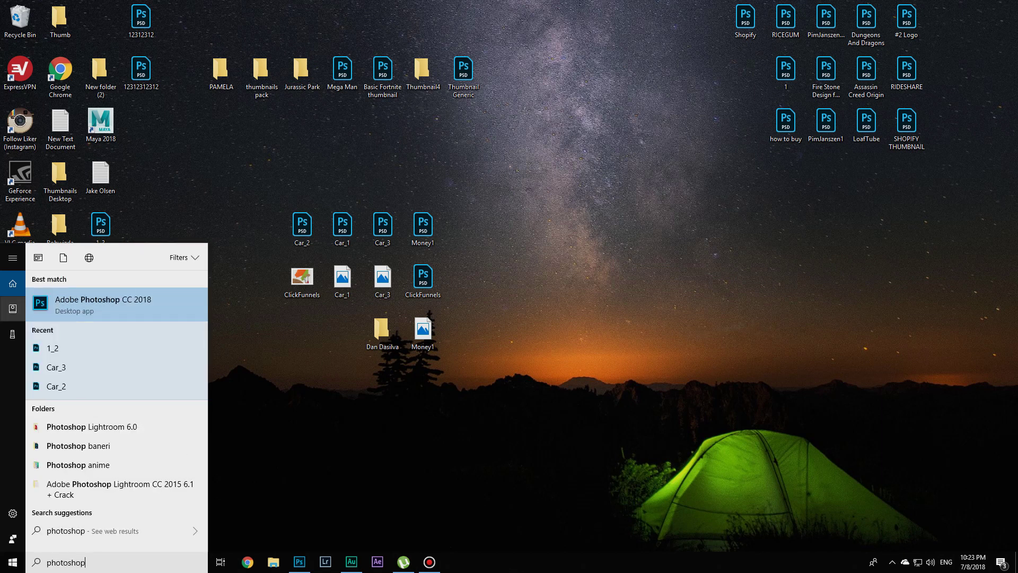
{"action": "right_click", "coordinate": [33, 304]}
{"action": "key", "text": "Down"}
{"action": "key", "text": "Return"}
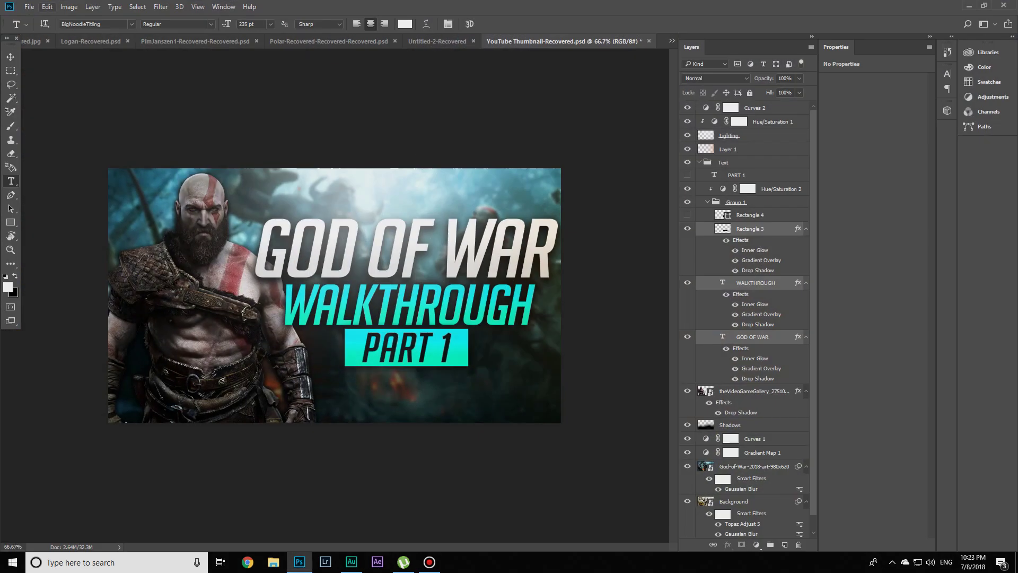
Reopen the list of Photoshop preference categories
{"action": "left_click", "coordinate": [47, 7]}
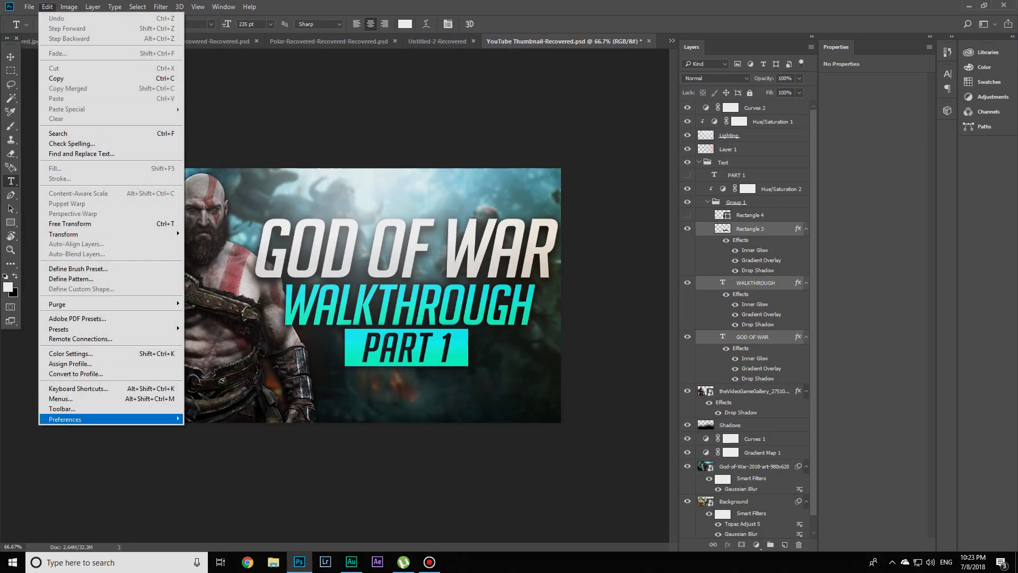